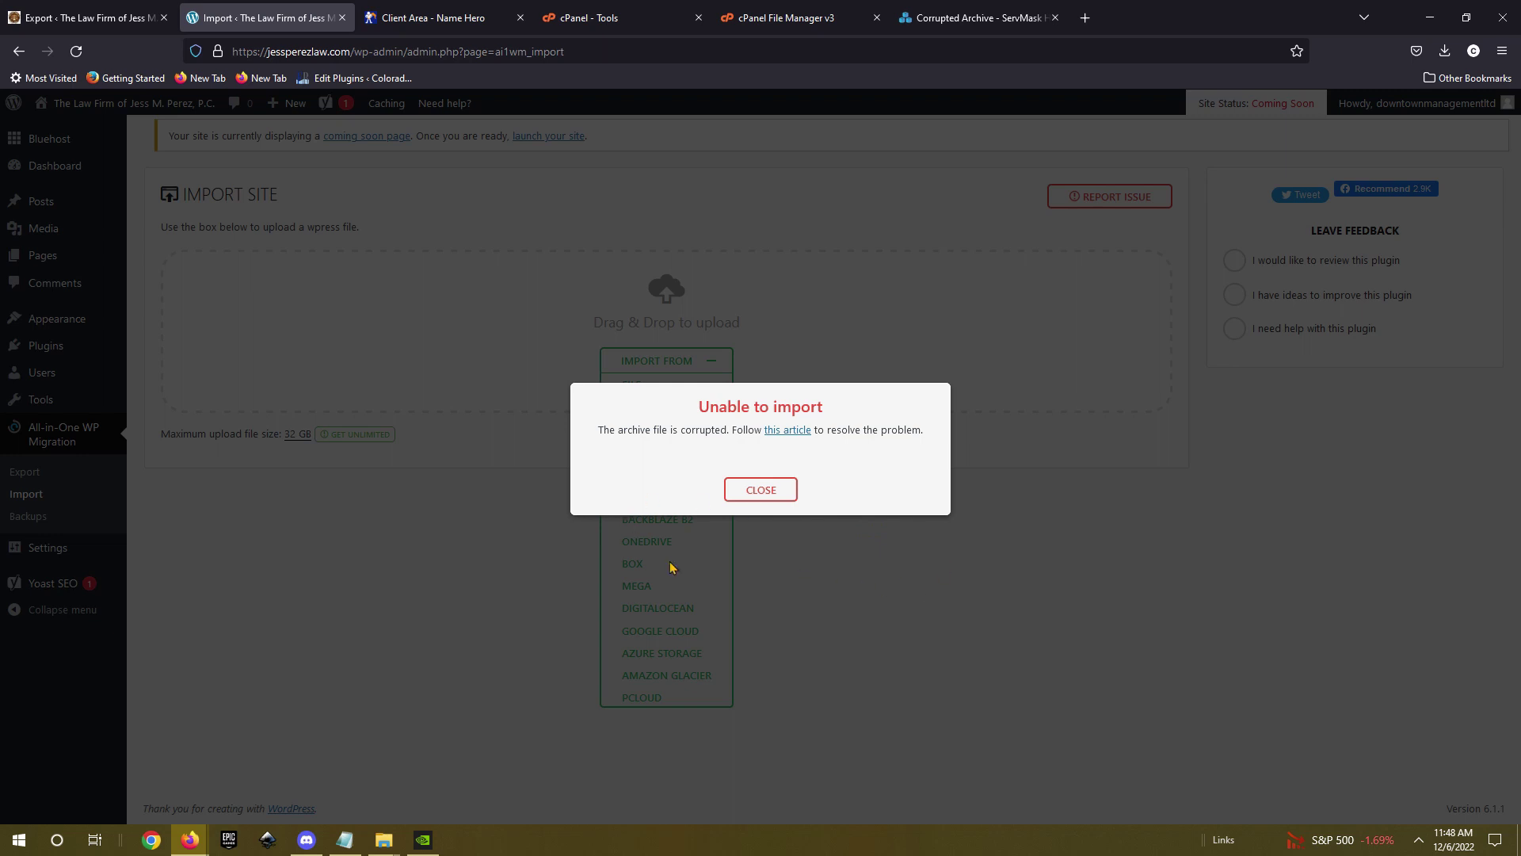
Bring up the context menu for the 'this article' help link in the Unable to import dialog.
right_click(796, 432)
Open the ServMask help article in a new tab and read through the Corrupted Archive fix.
click(806, 449)
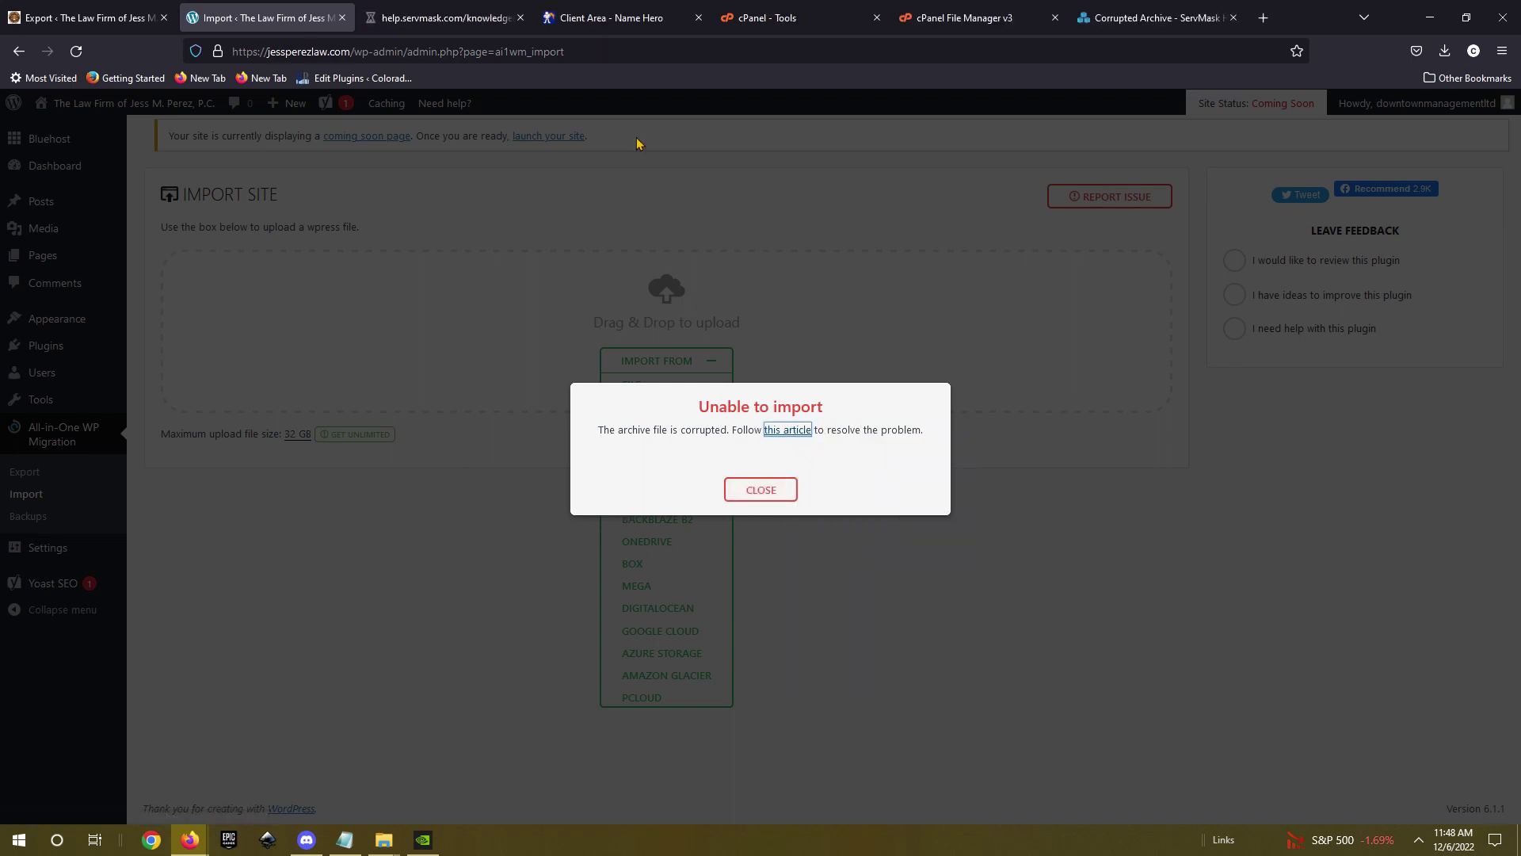
click(456, 16)
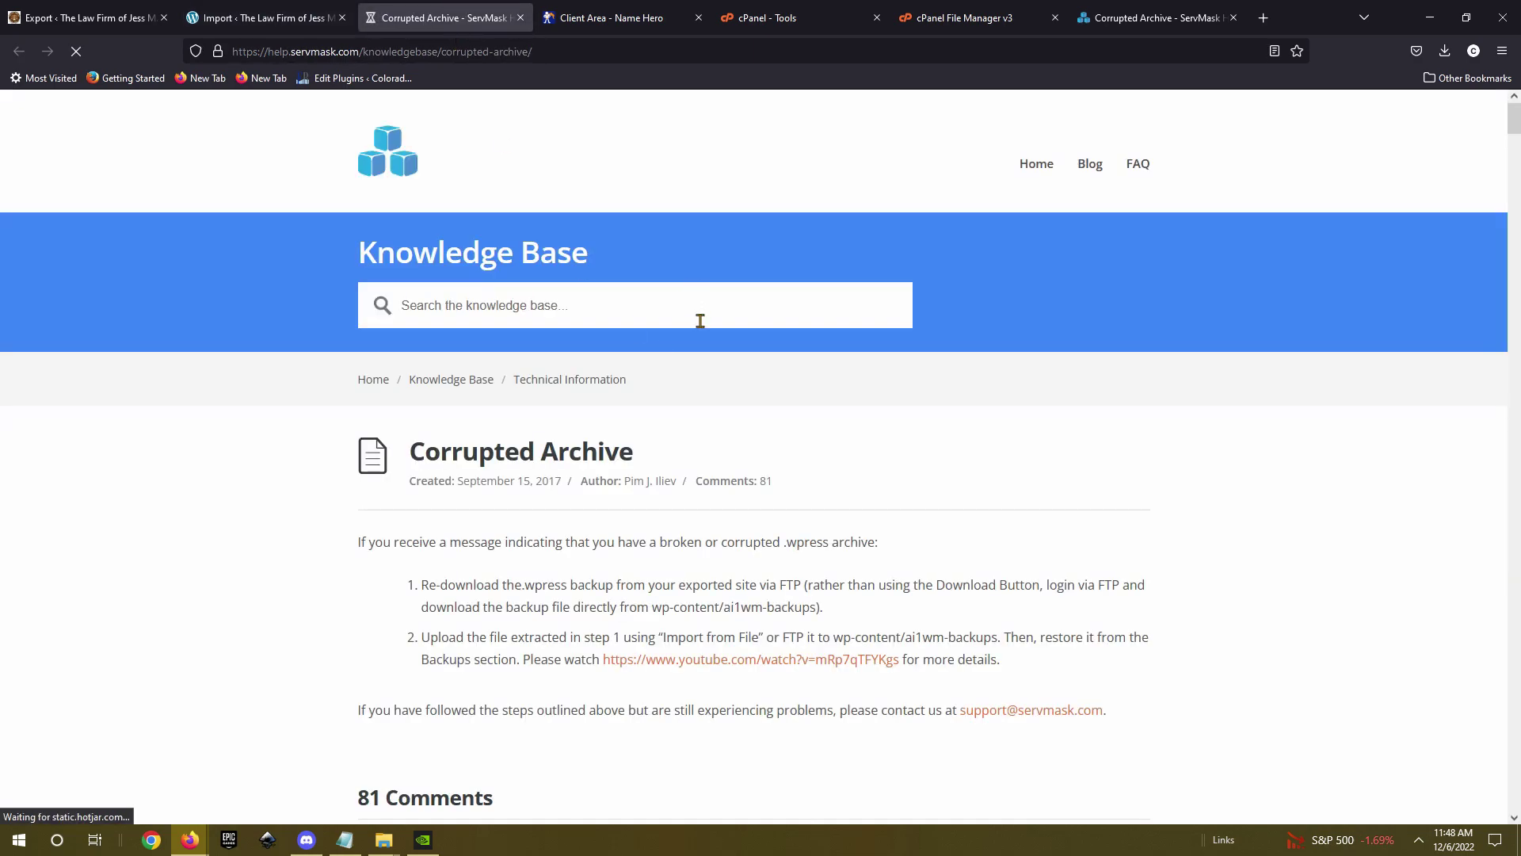
scroll(700, 325, down, 20)
scroll(702, 327, down, 15)
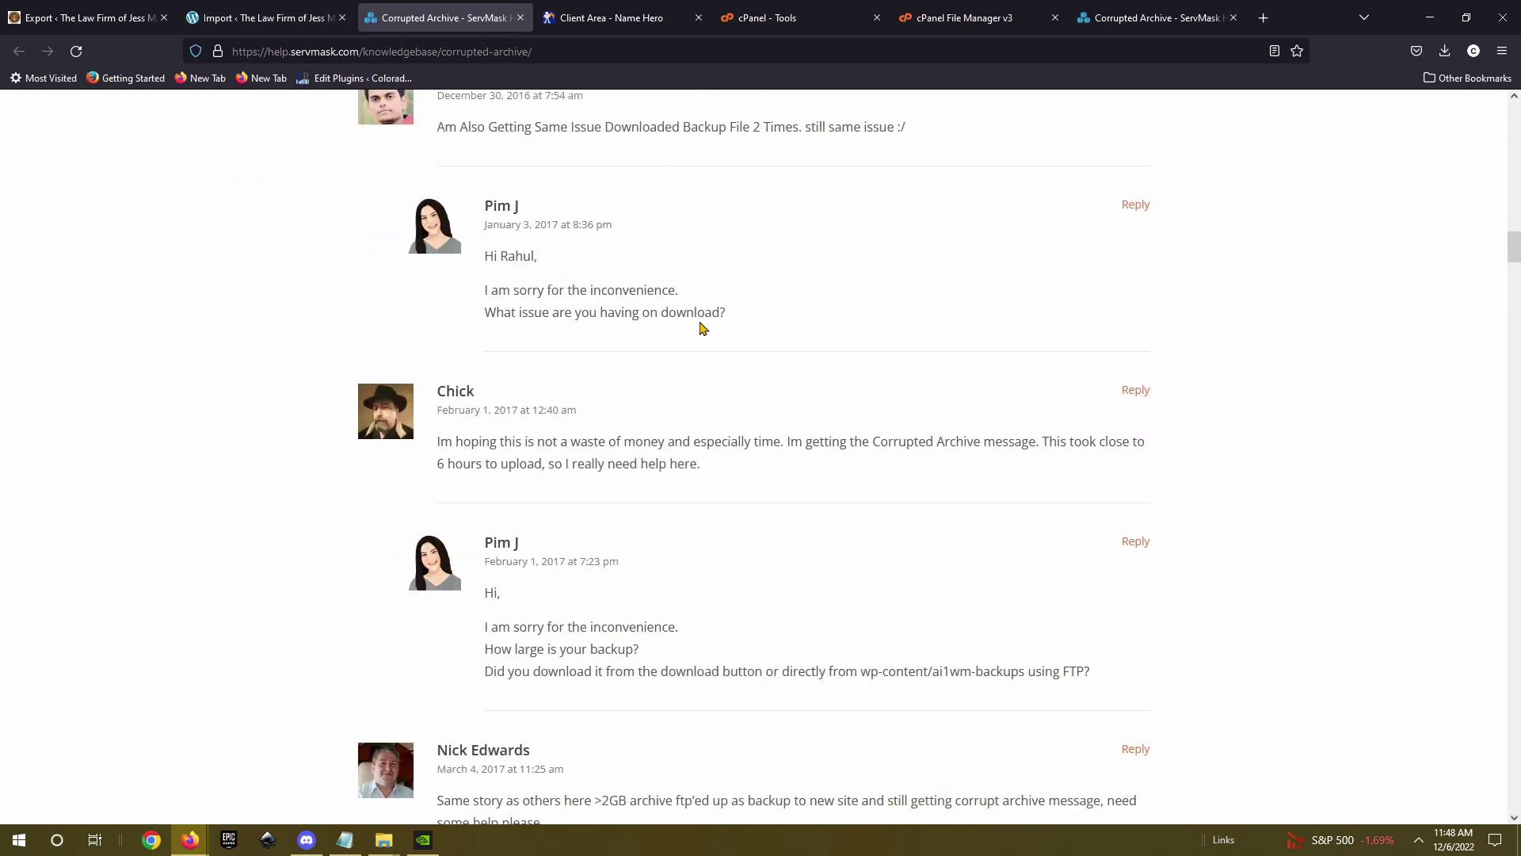
scroll(699, 327, down, 20)
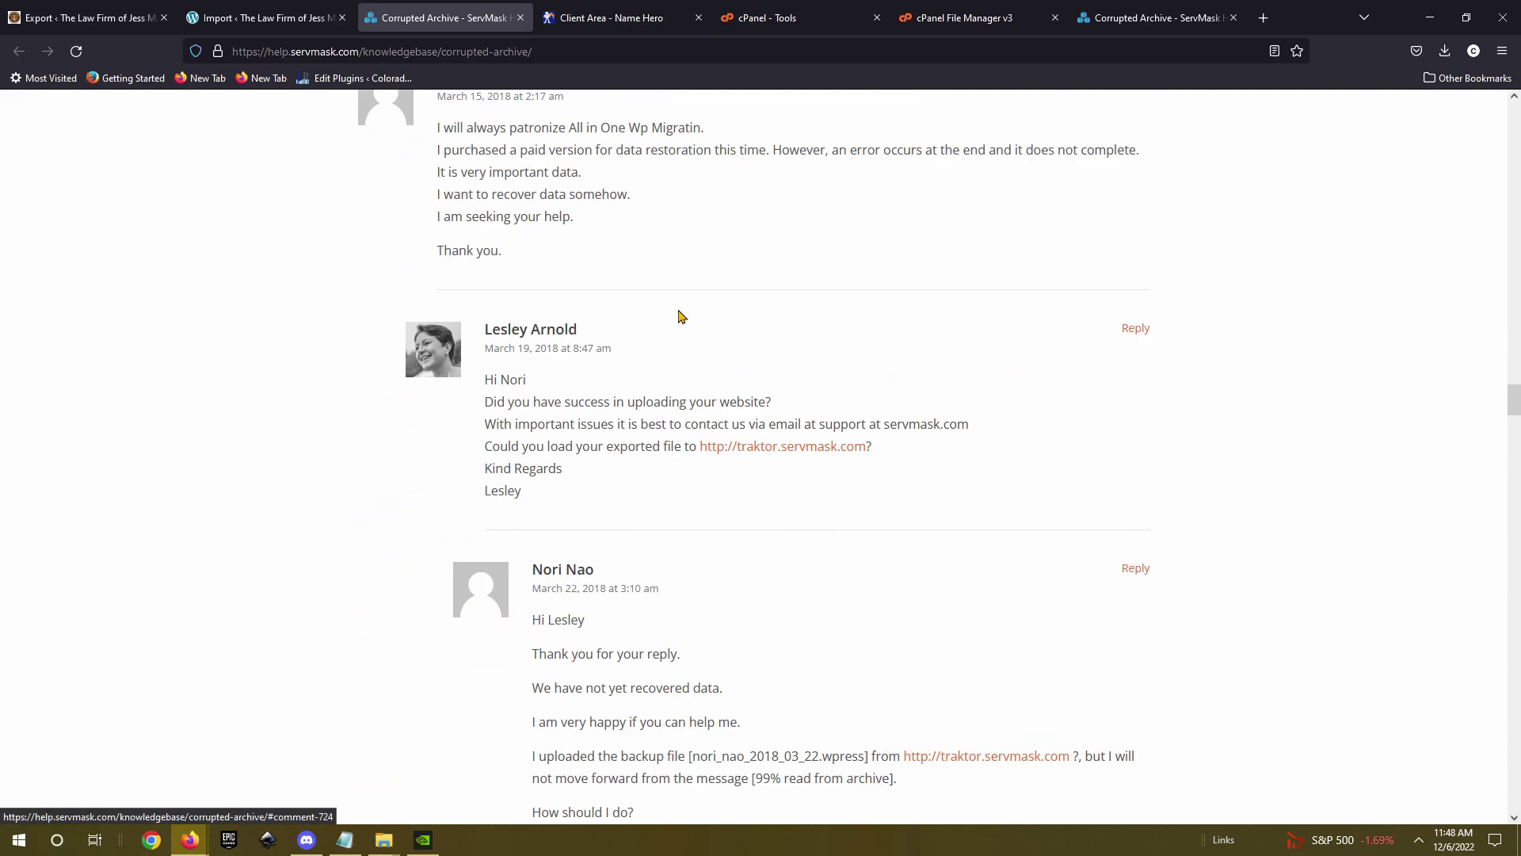
scroll(679, 317, down, 15)
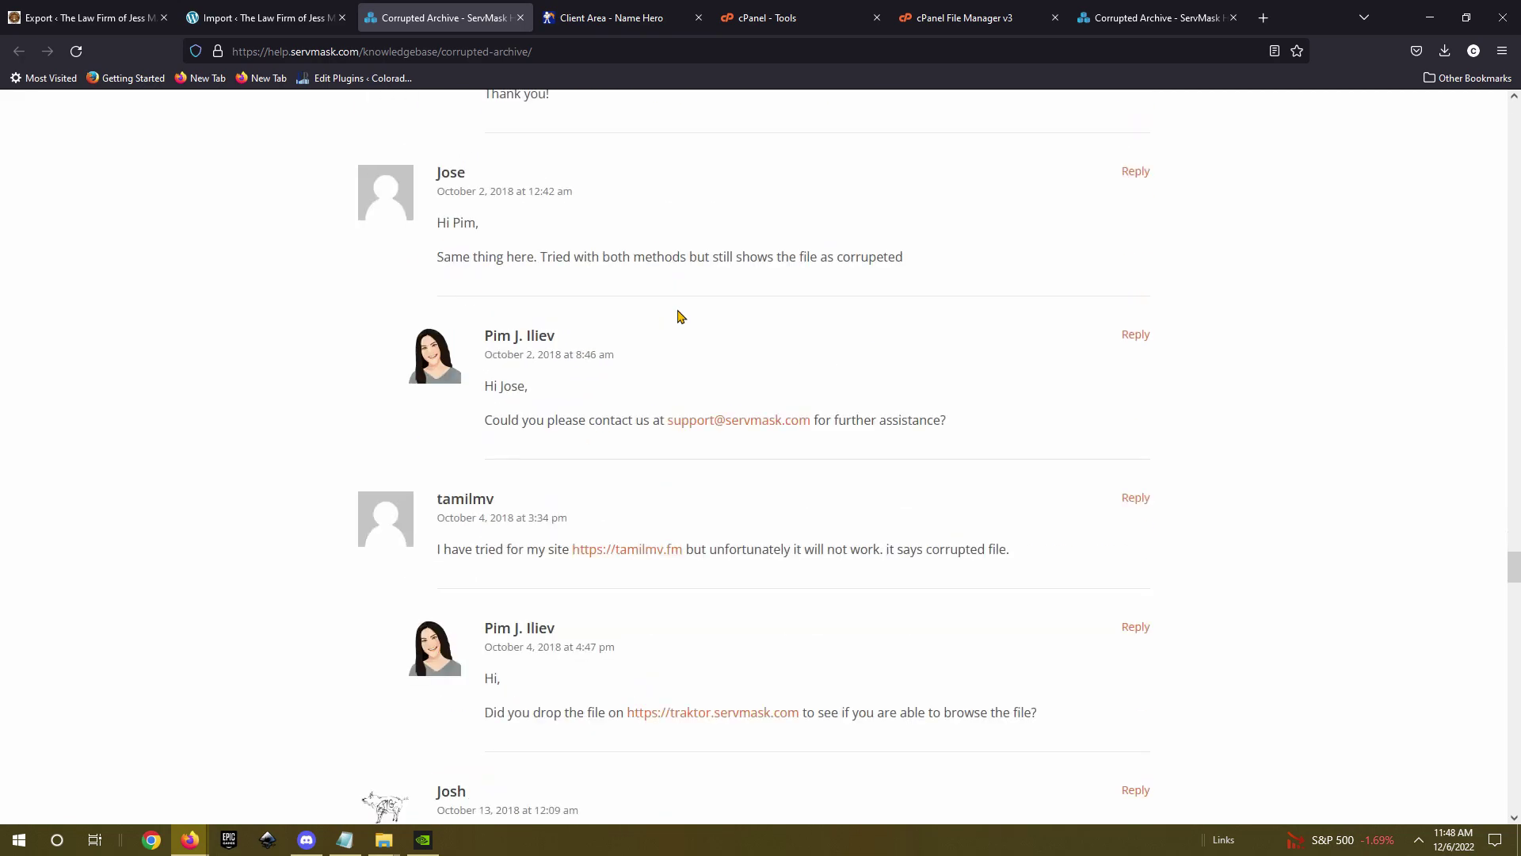
Look through the article's comments, then return to the WordPress 'Unable to import' tab.
middle_click(1286, 223)
click(1250, 649)
scroll(1238, 634, up, 4)
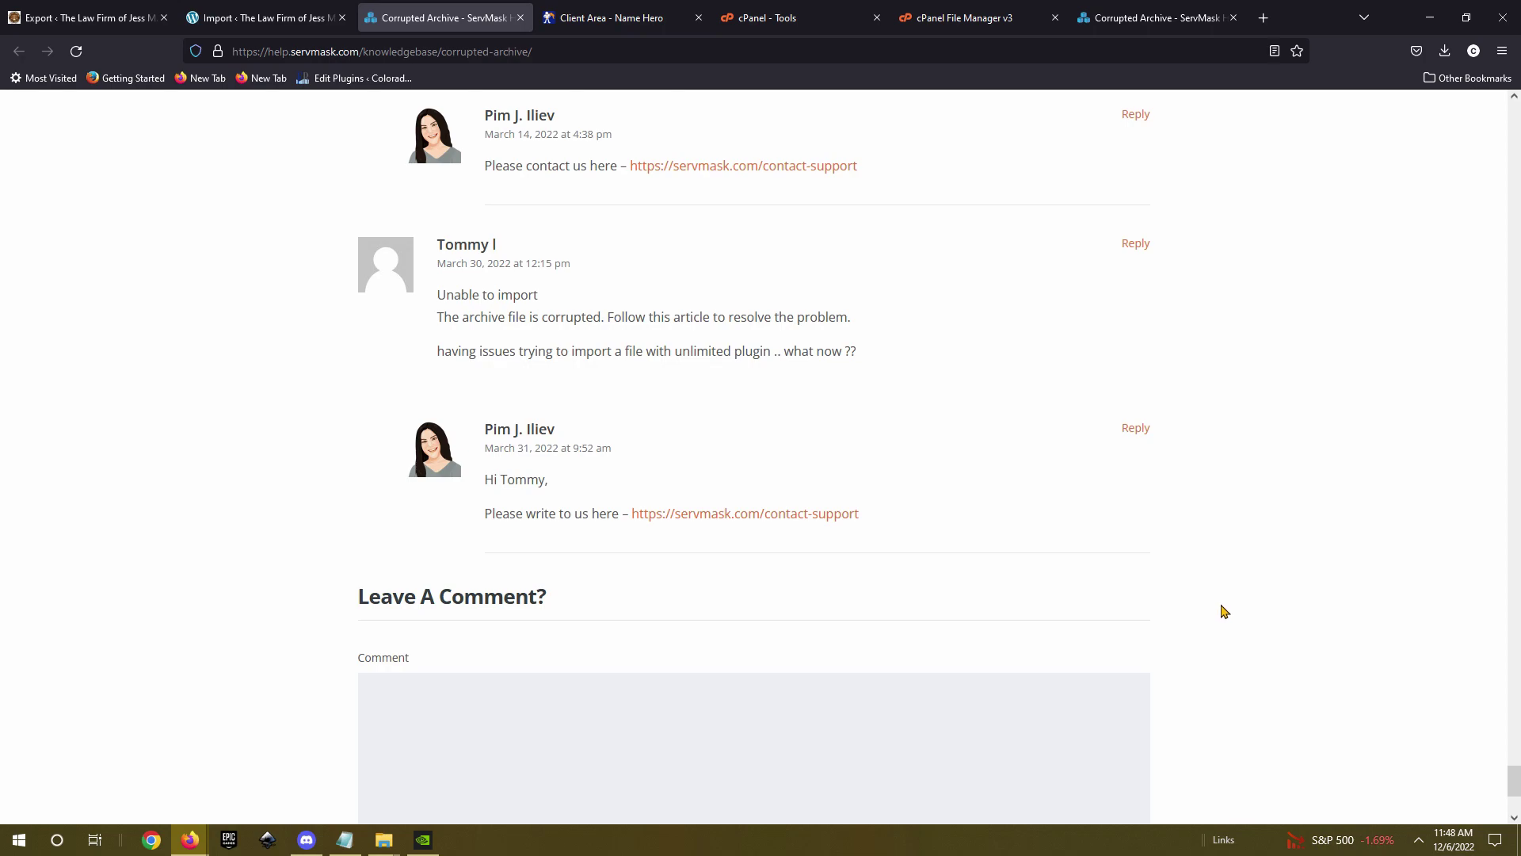
middle_click(1224, 567)
click(1204, 77)
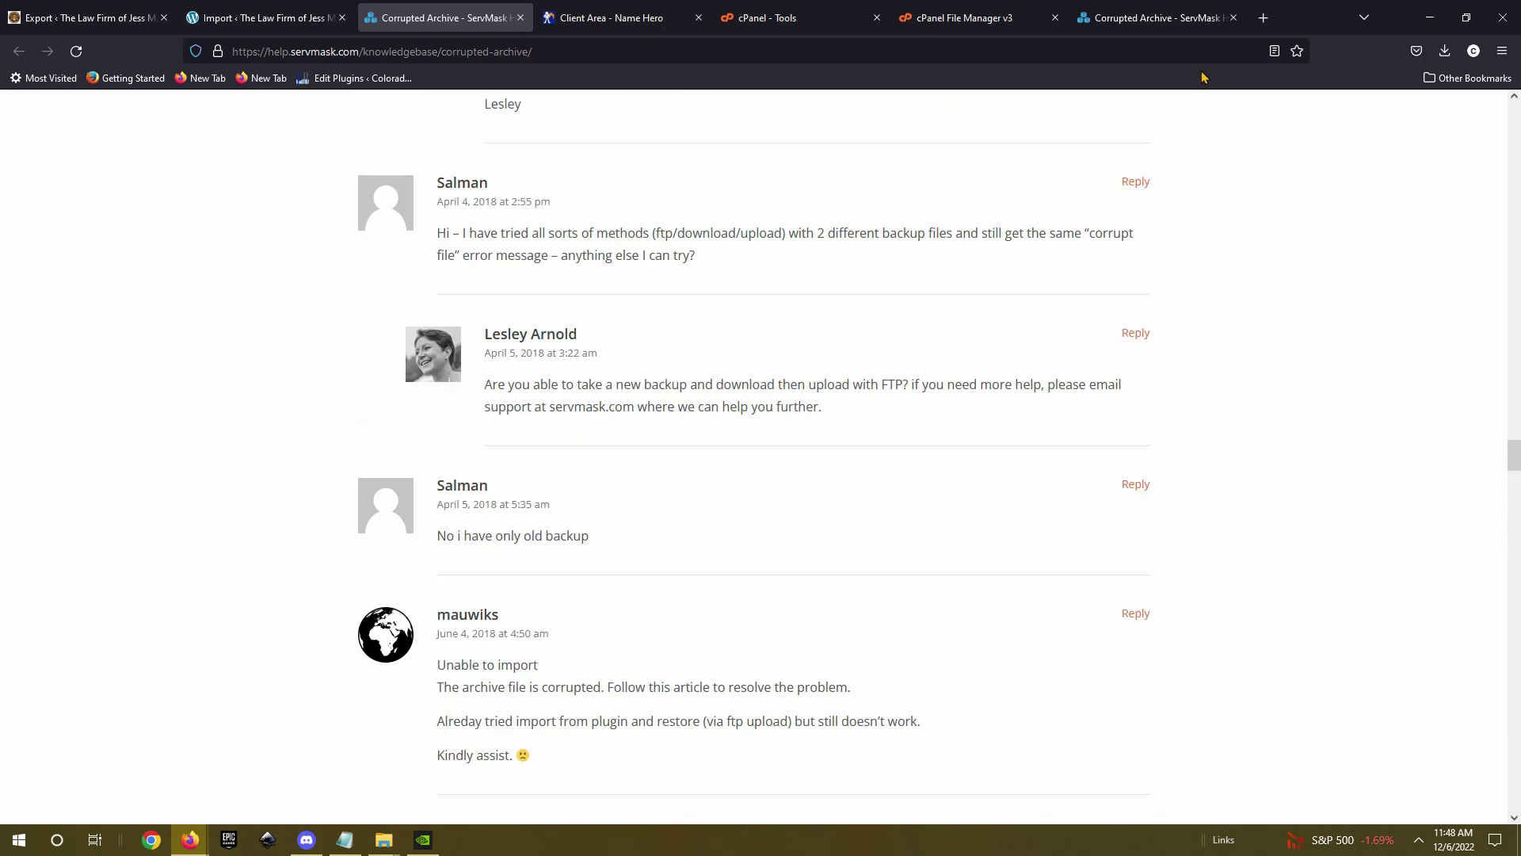
middle_click(1284, 355)
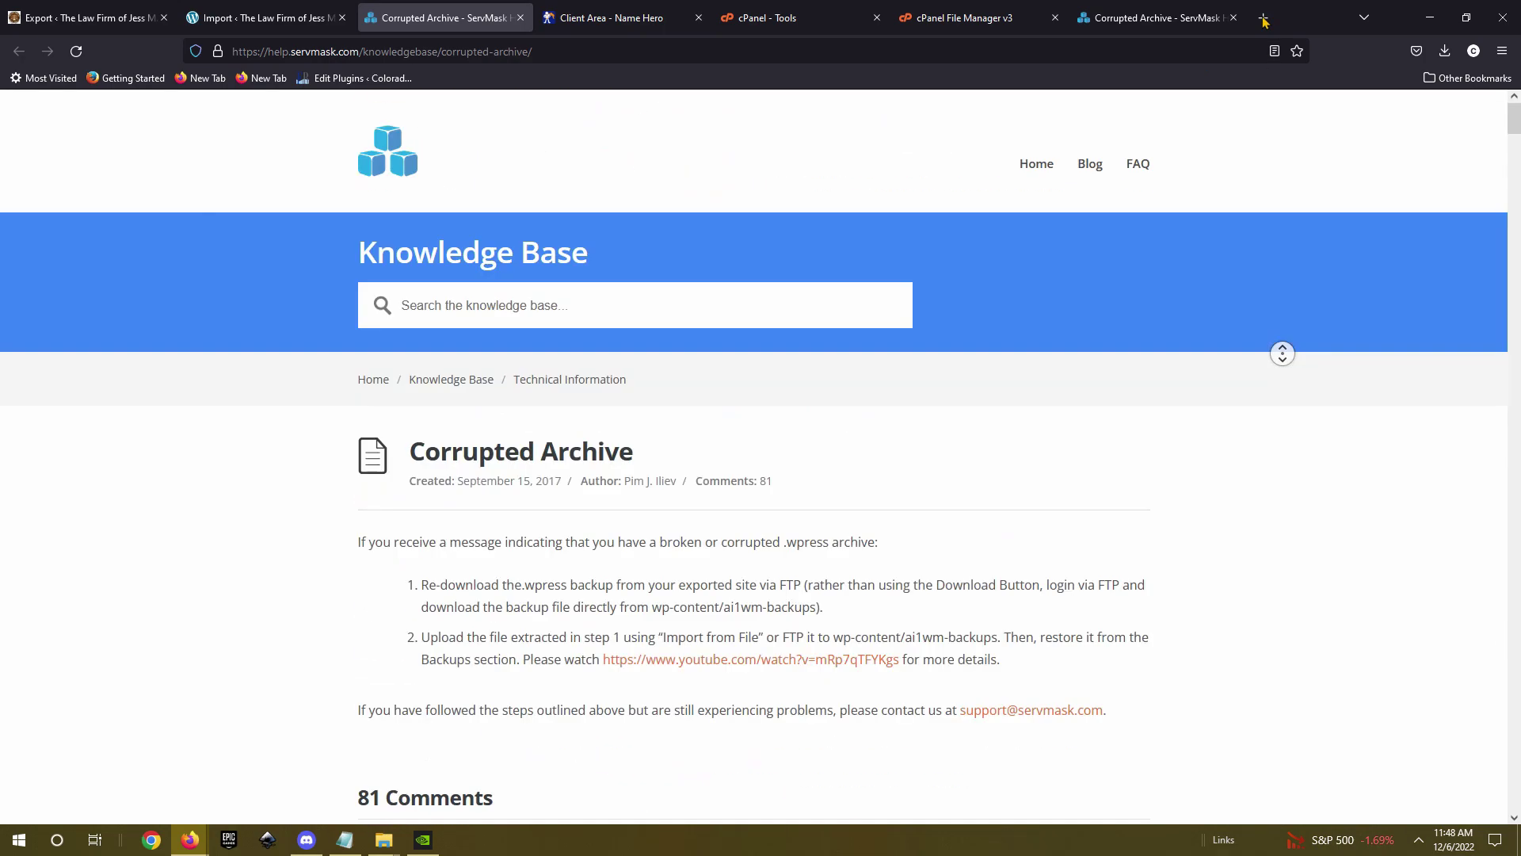
middle_click(1122, 308)
middle_click(1229, 326)
click(1204, 509)
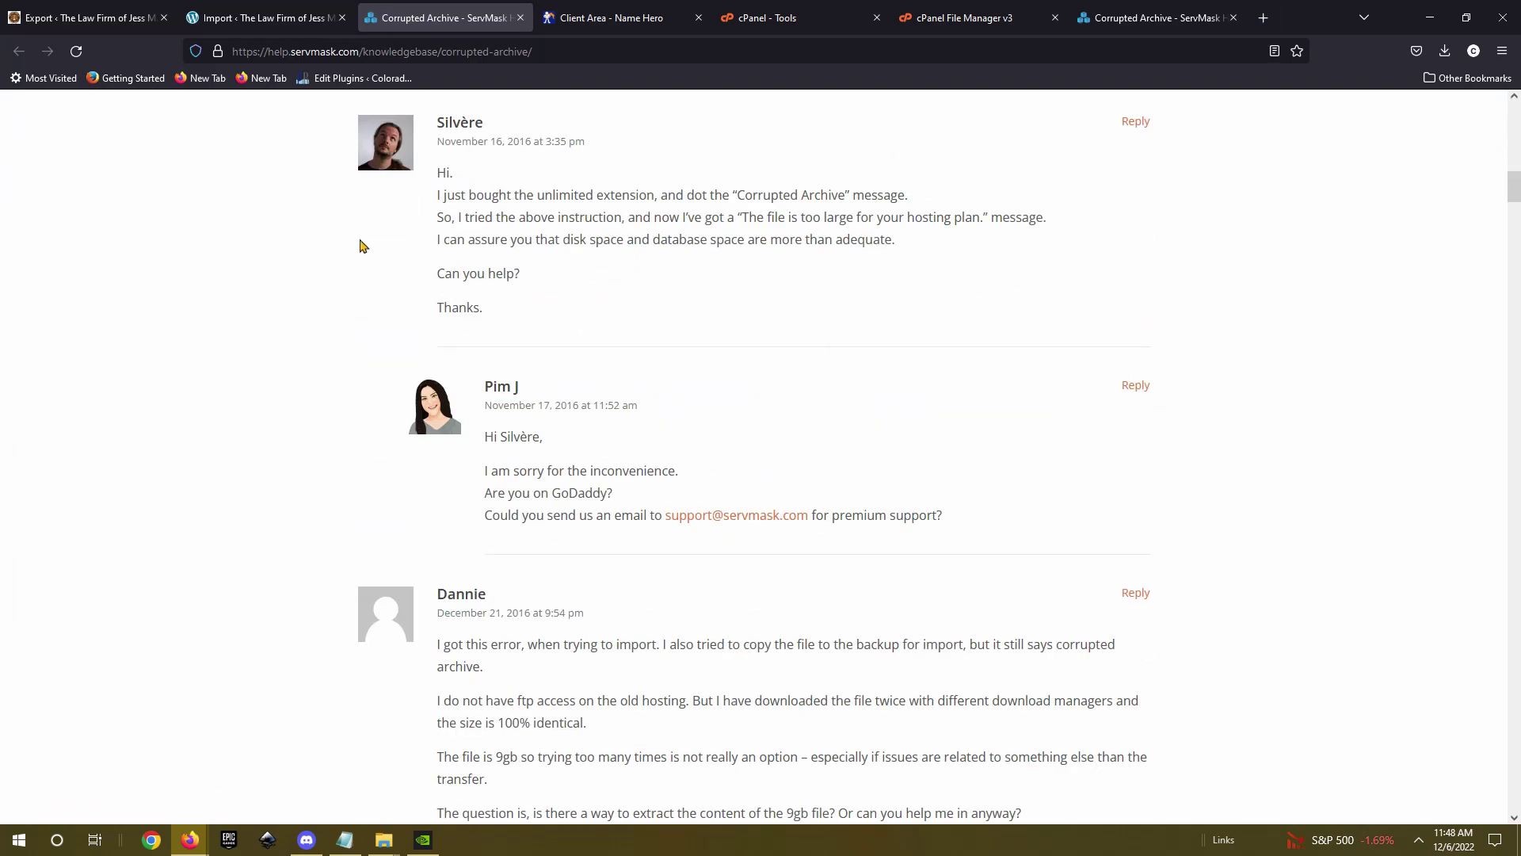
click(295, 24)
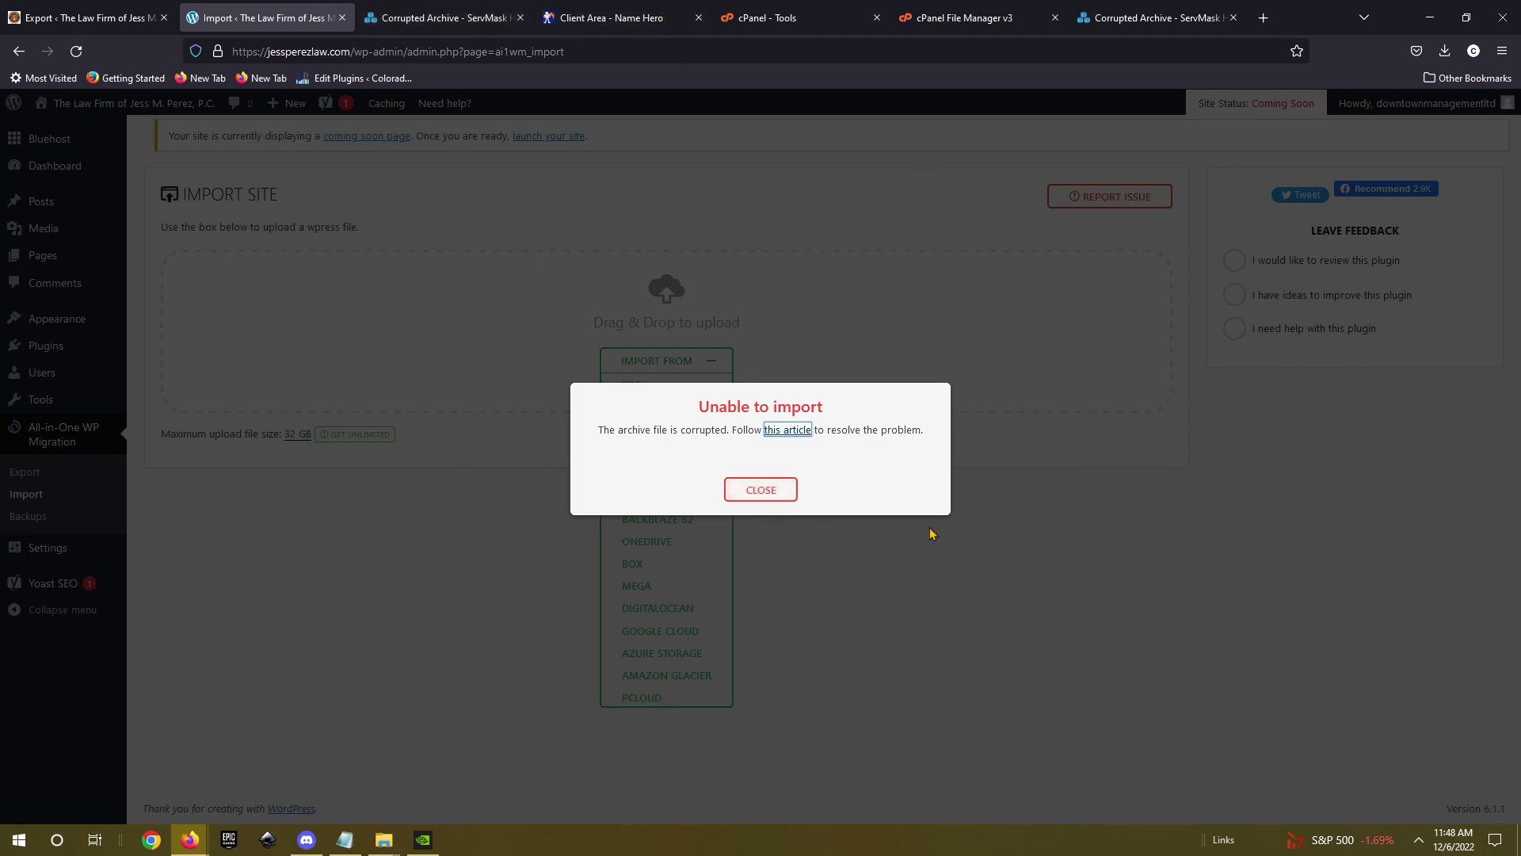
Export the whole source site to FILE from All-in-One WP Migration's Export page.
click(862, 474)
click(111, 11)
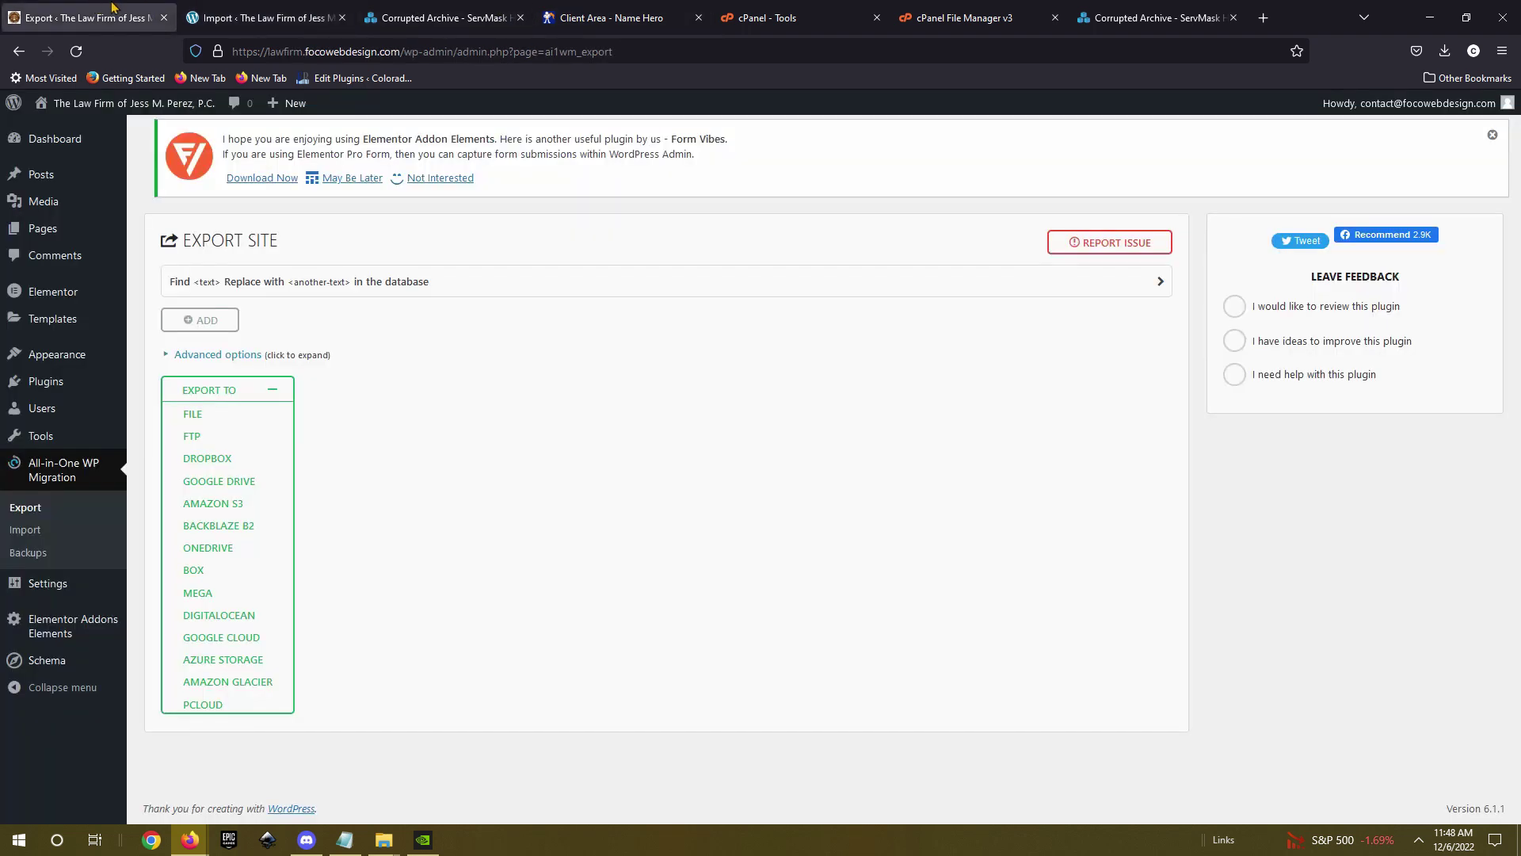
click(194, 416)
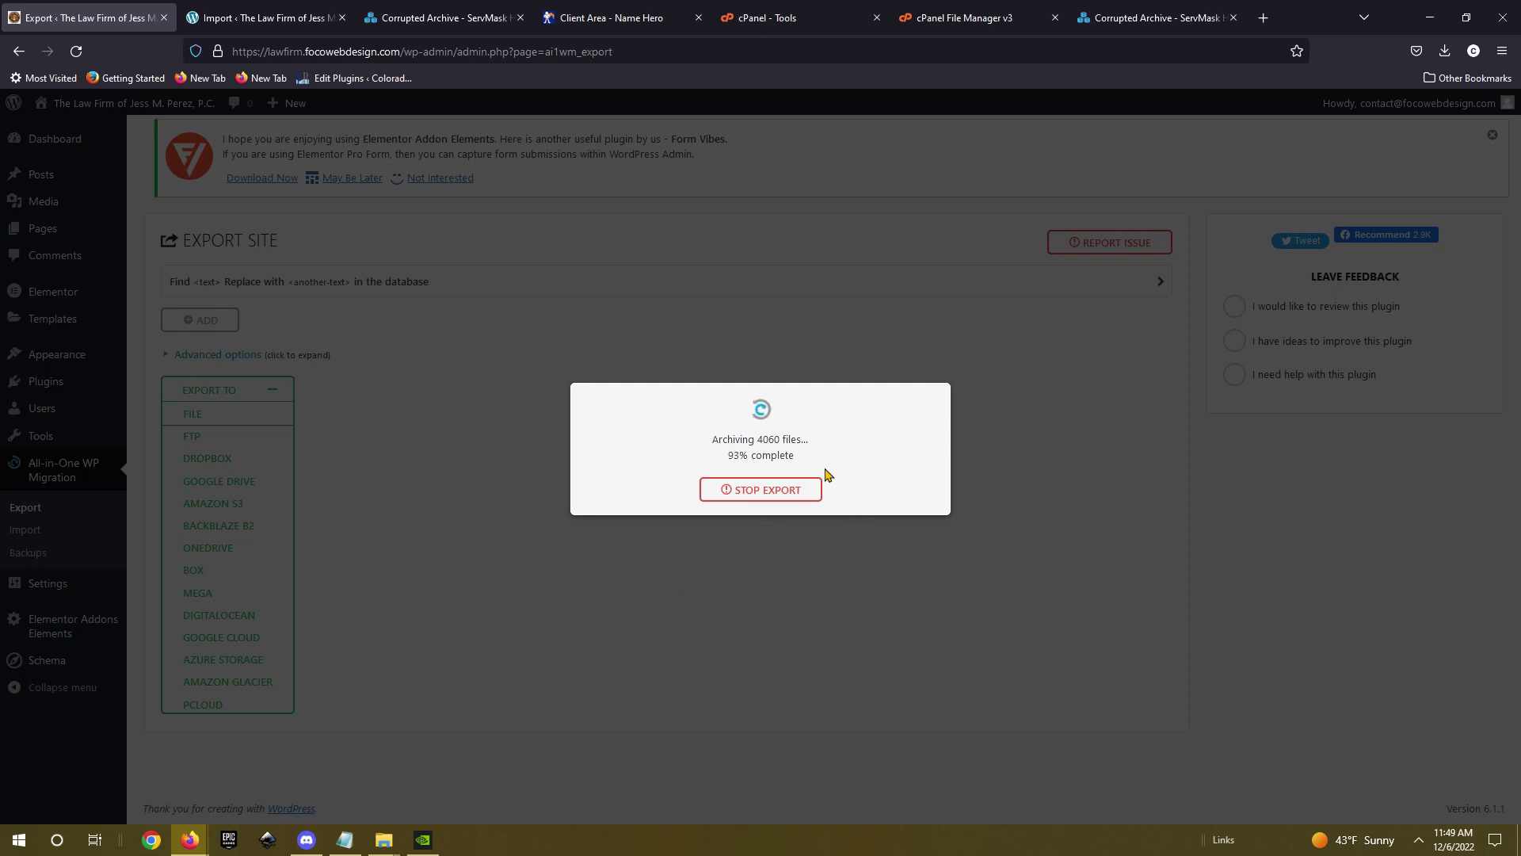
Start downloading the finished 108 MB export, then cancel it in Firefox's downloads panel.
click(1444, 53)
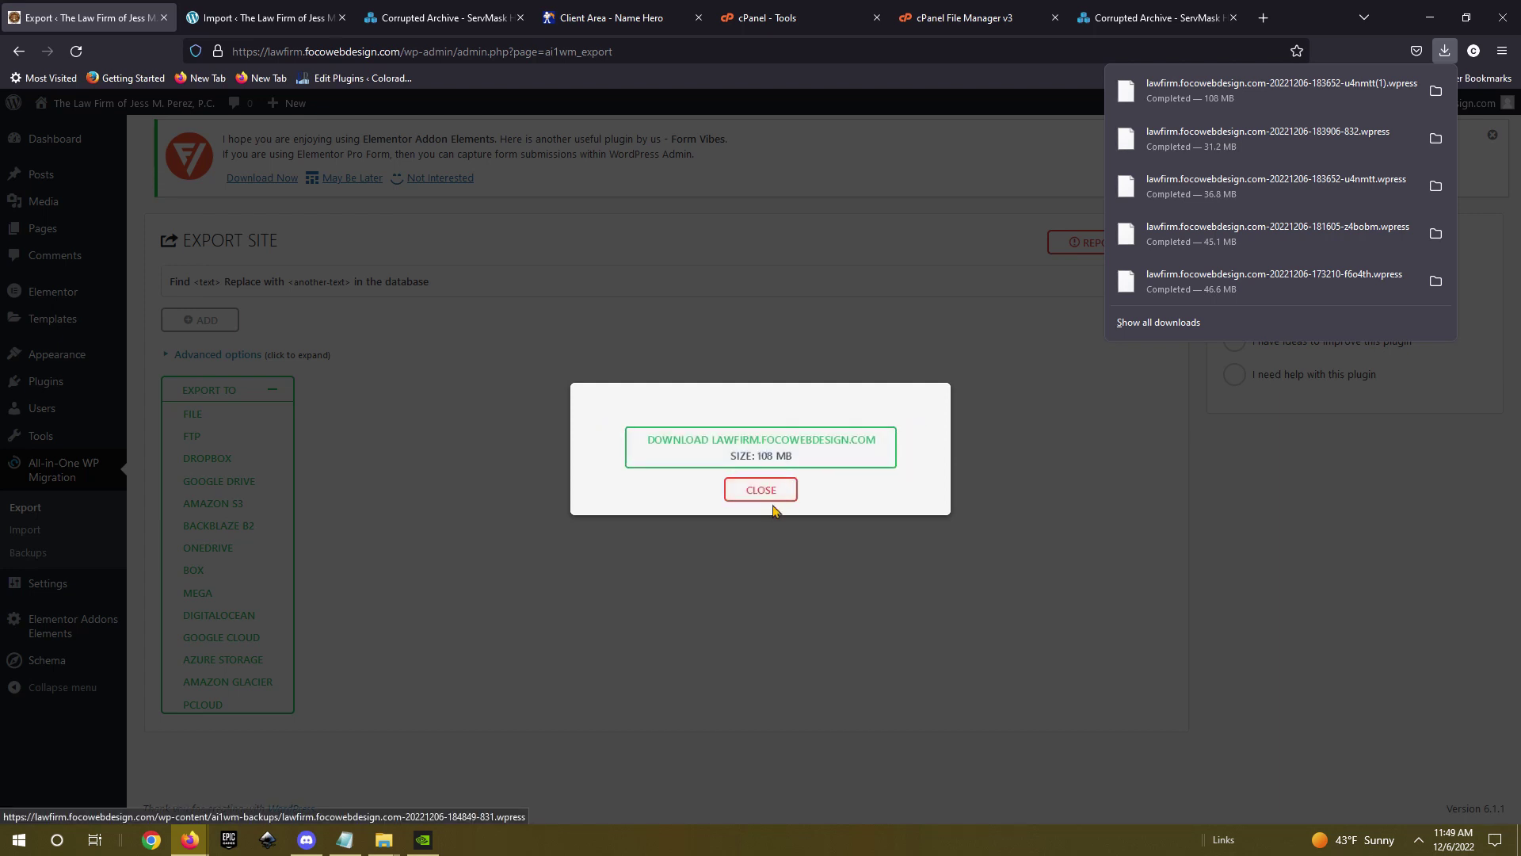
click(818, 451)
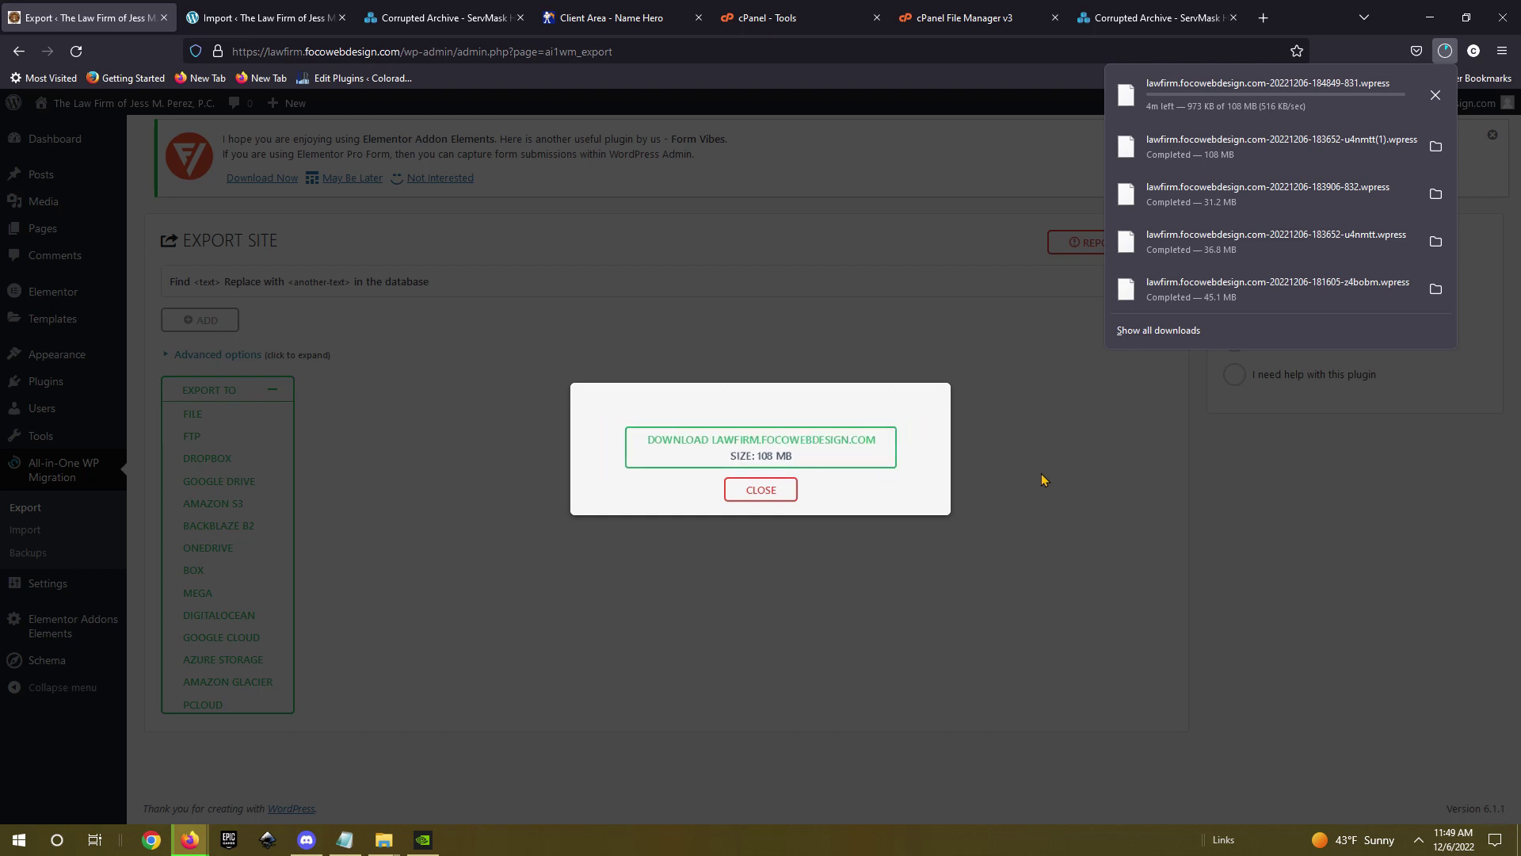
click(1436, 95)
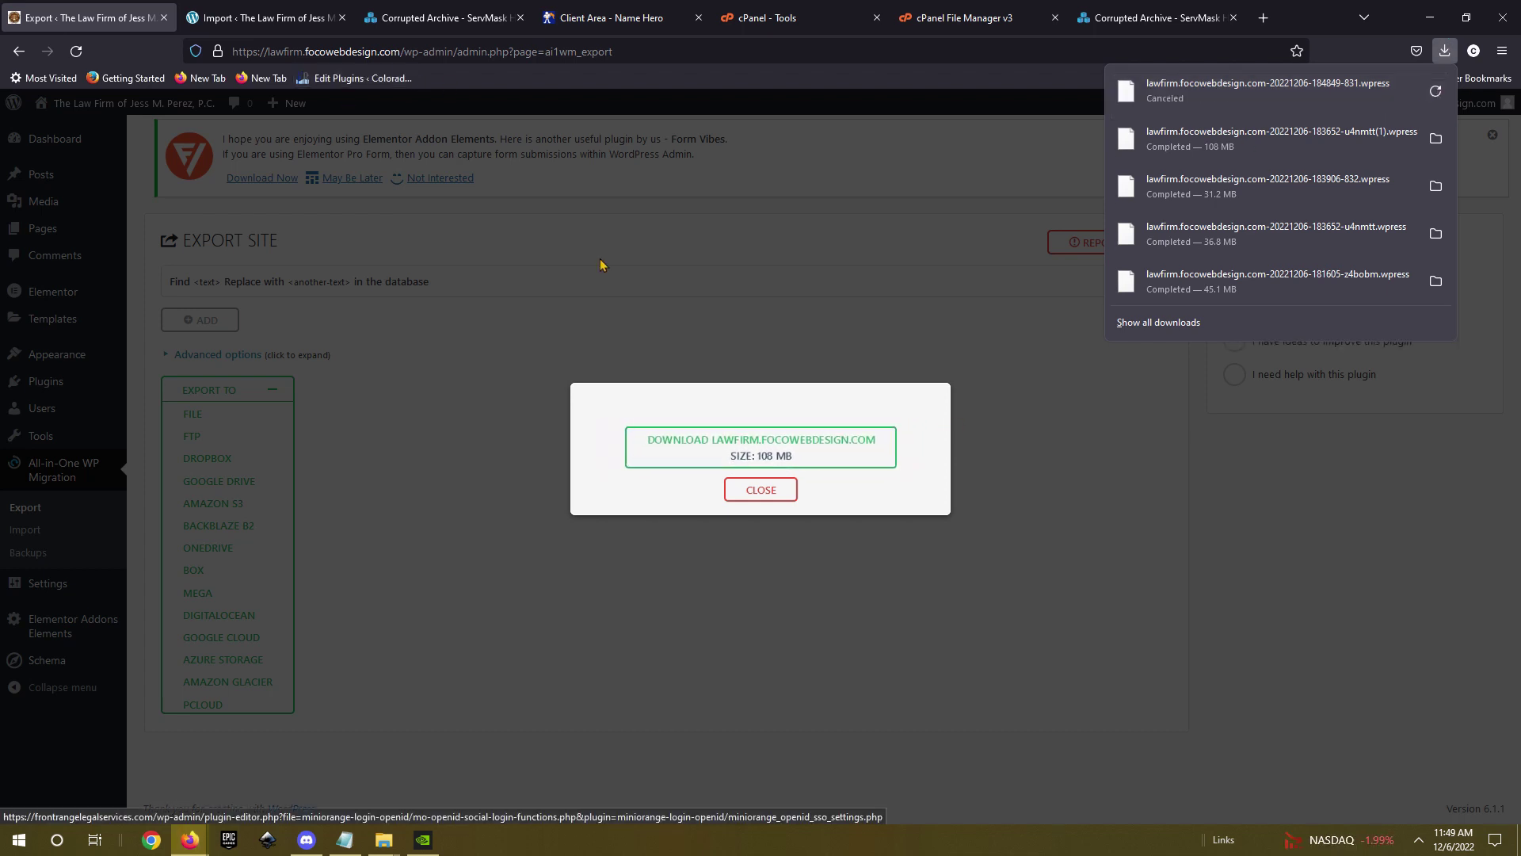
Launch cPanel File Manager from the Files section of the Tools page.
click(832, 9)
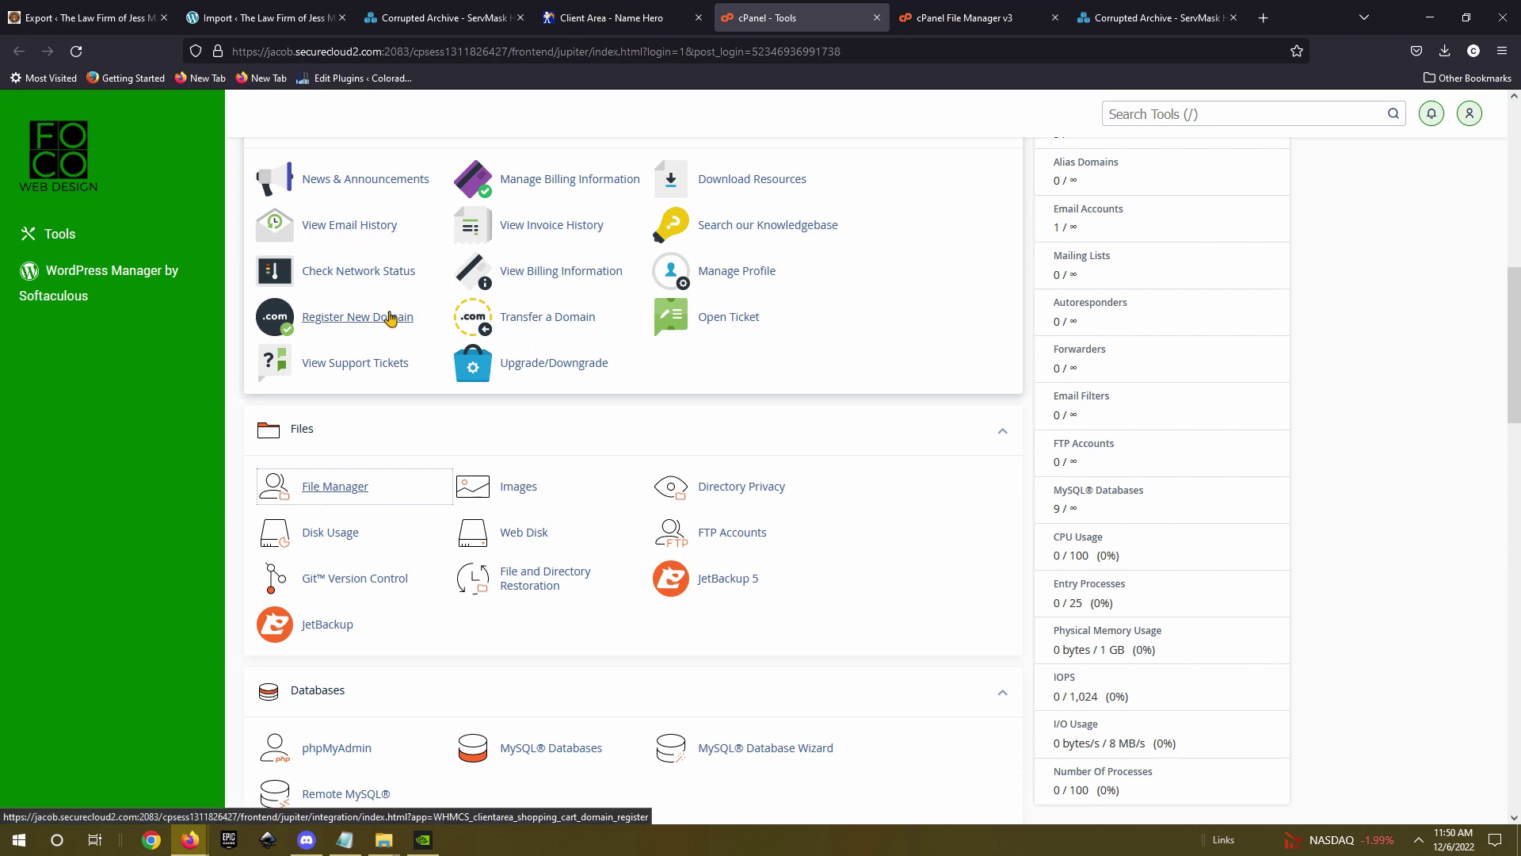
scroll(381, 332, down, 2)
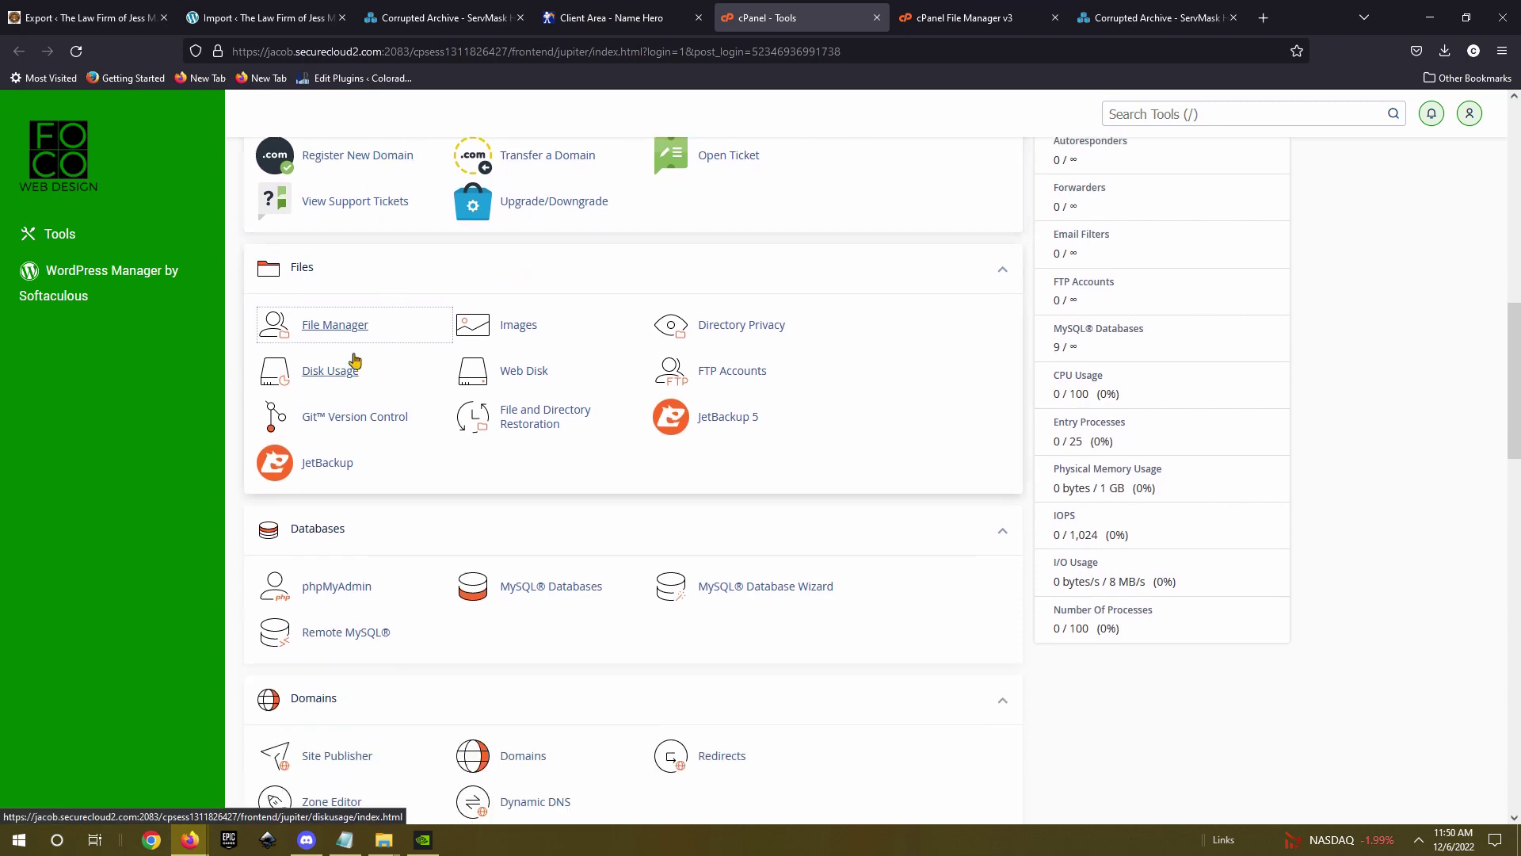
click(317, 329)
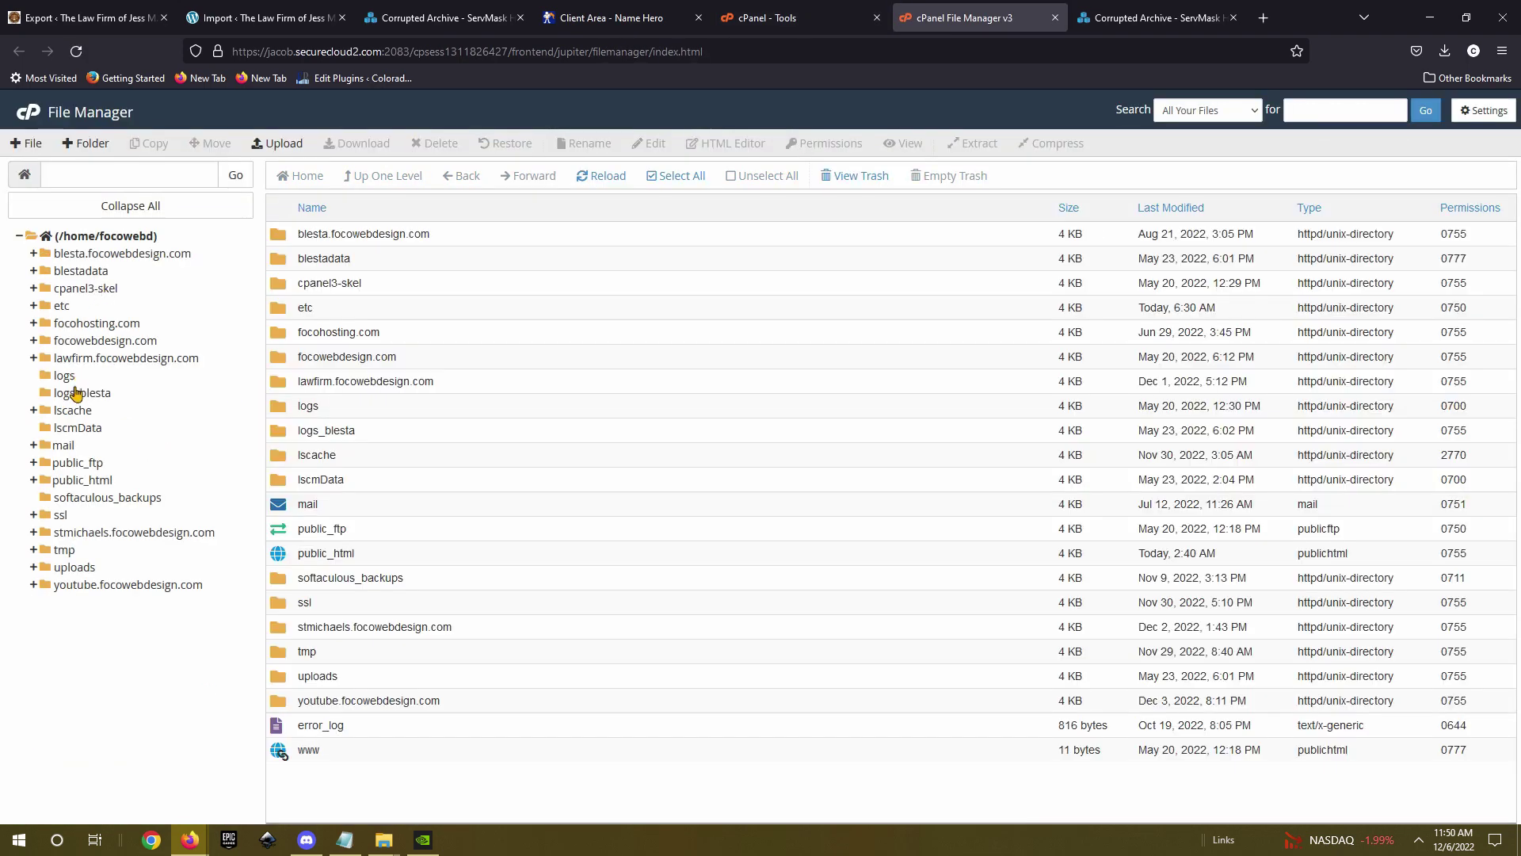
Browse the folder tree to lawfirm.focowebdesign.com's wp-content folder.
click(33, 480)
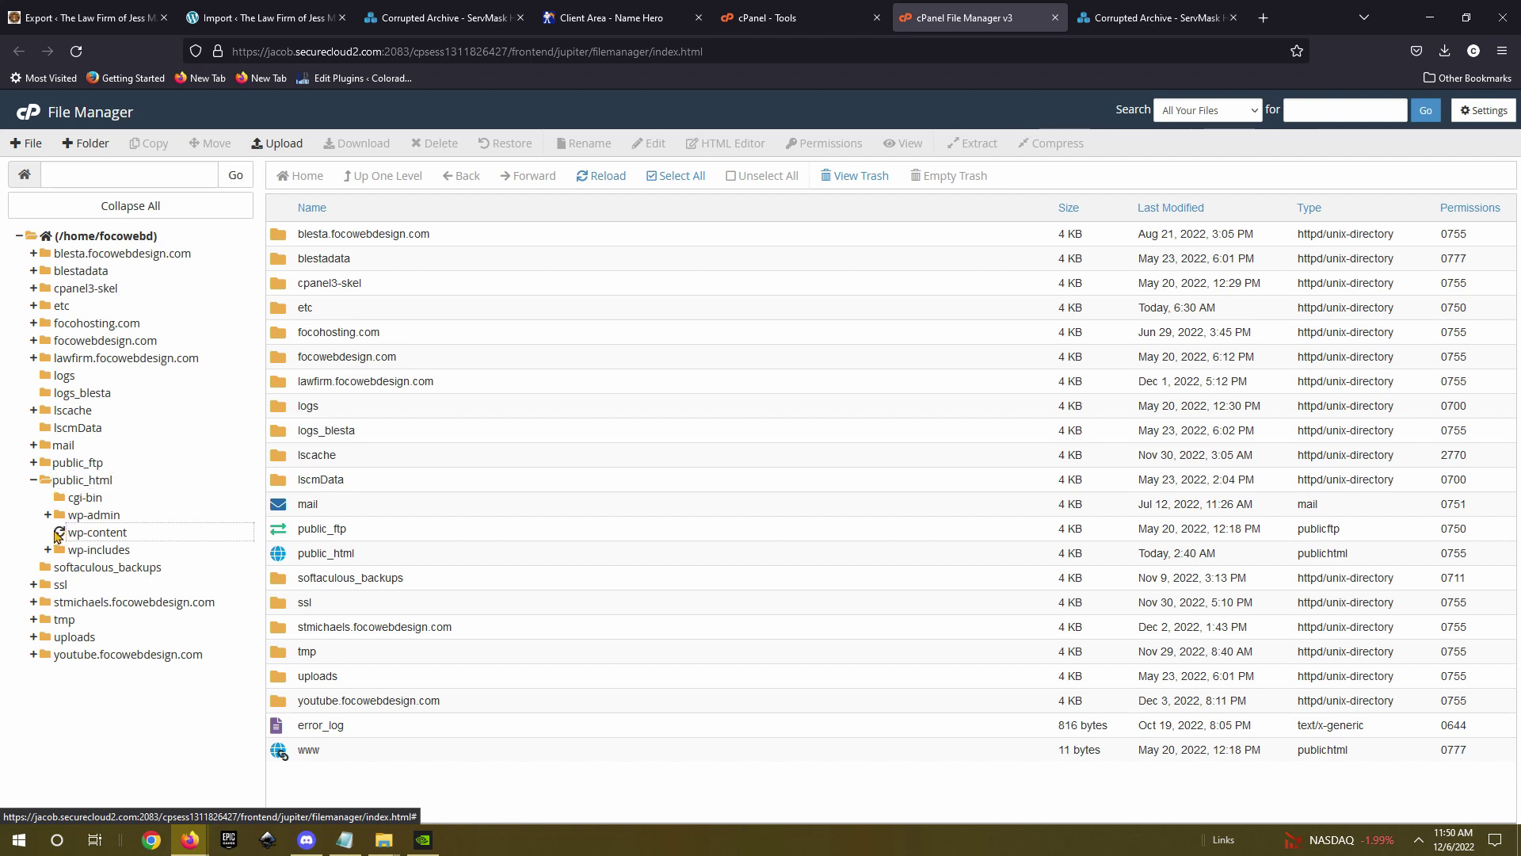
click(99, 532)
click(33, 480)
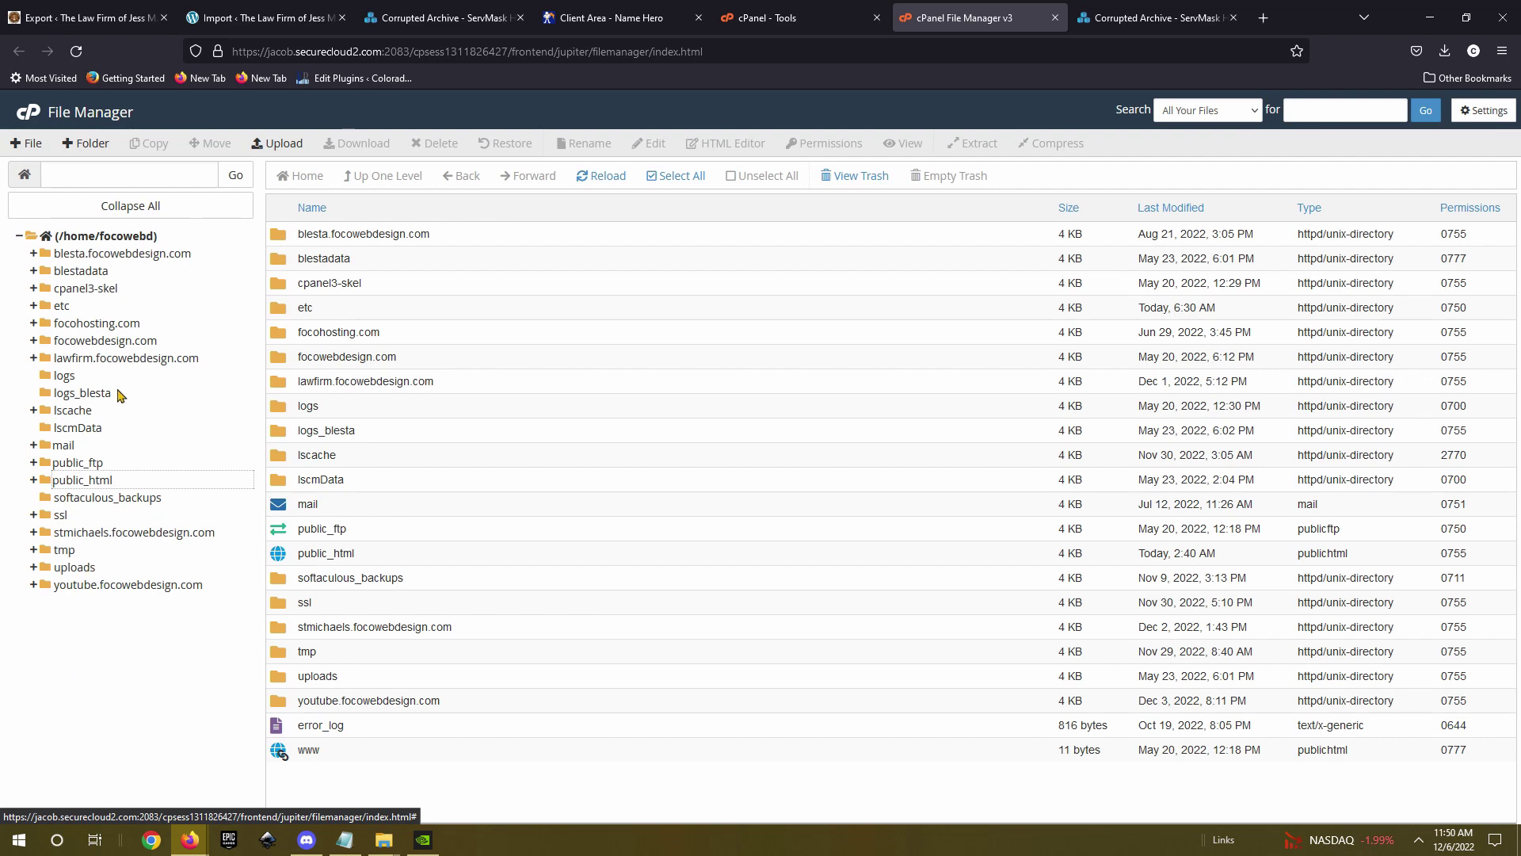
click(82, 358)
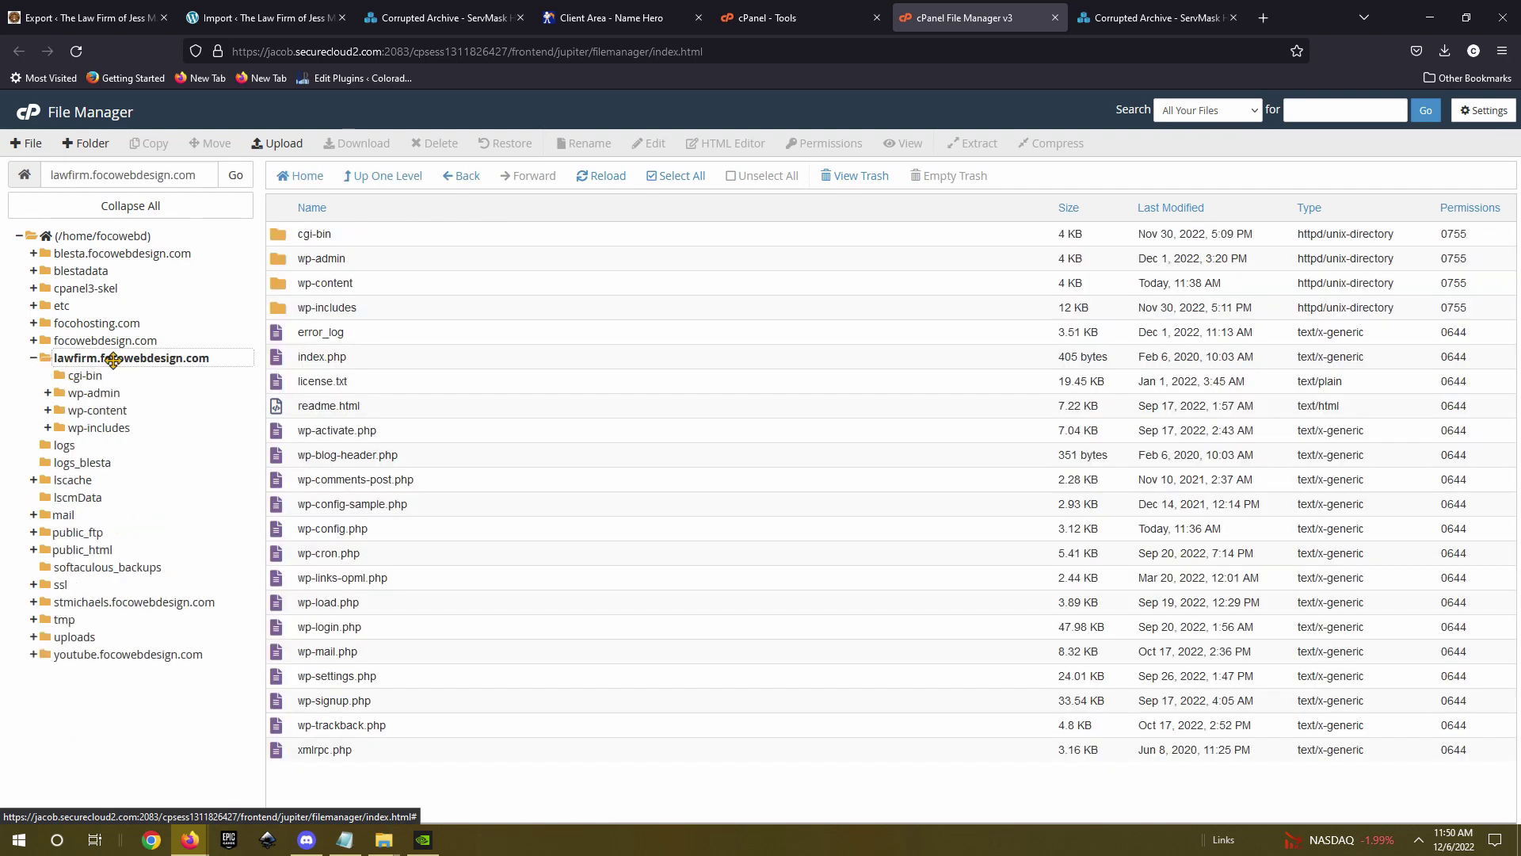
click(96, 410)
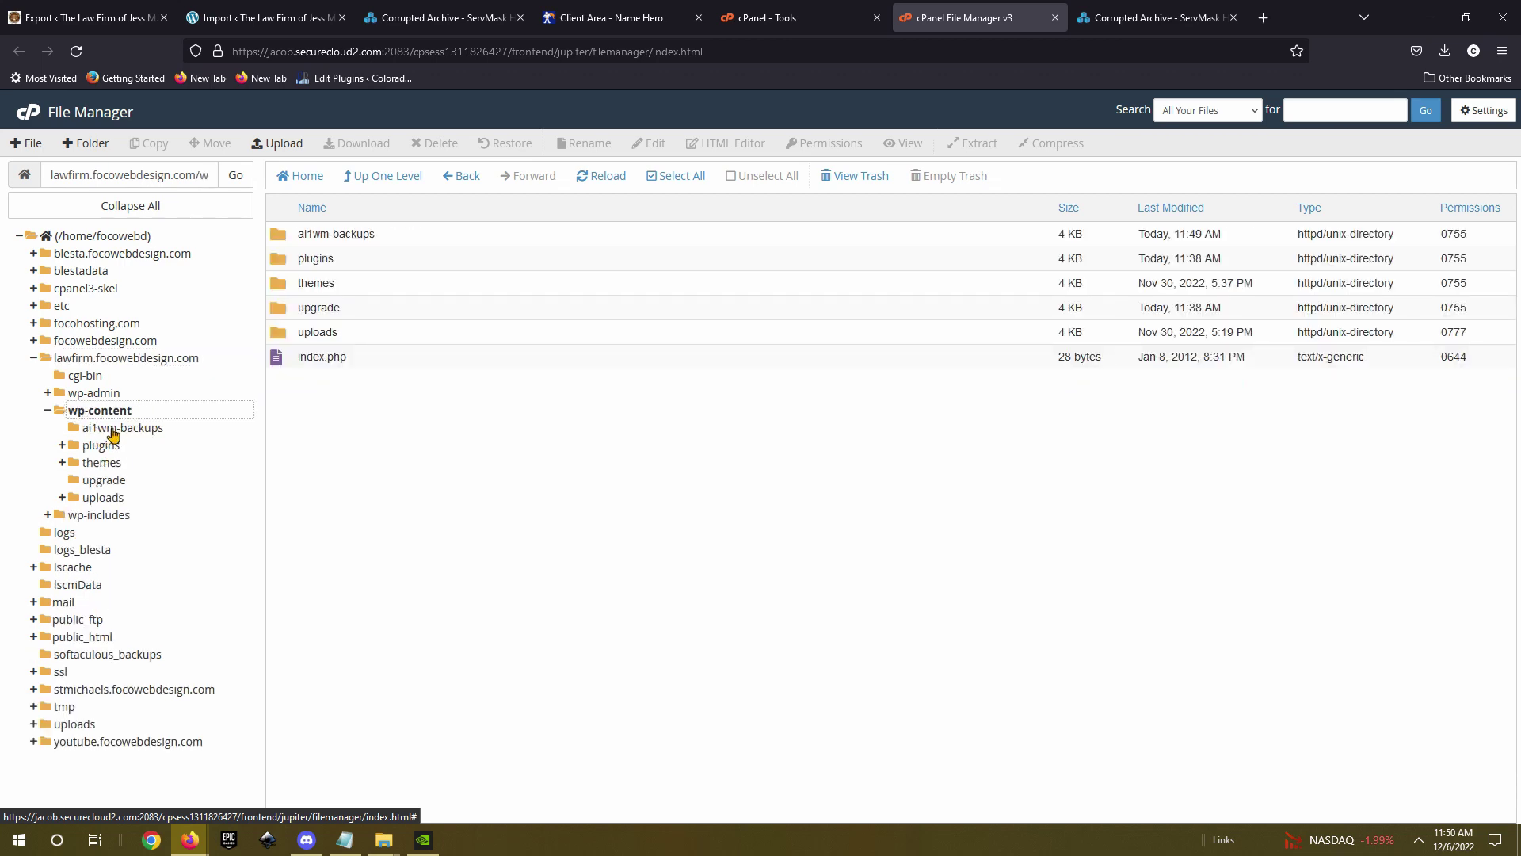
Open ai1wm-backups and inspect the actions for the 108.35 MB 183652-u4nmtt .wpress backup.
click(99, 428)
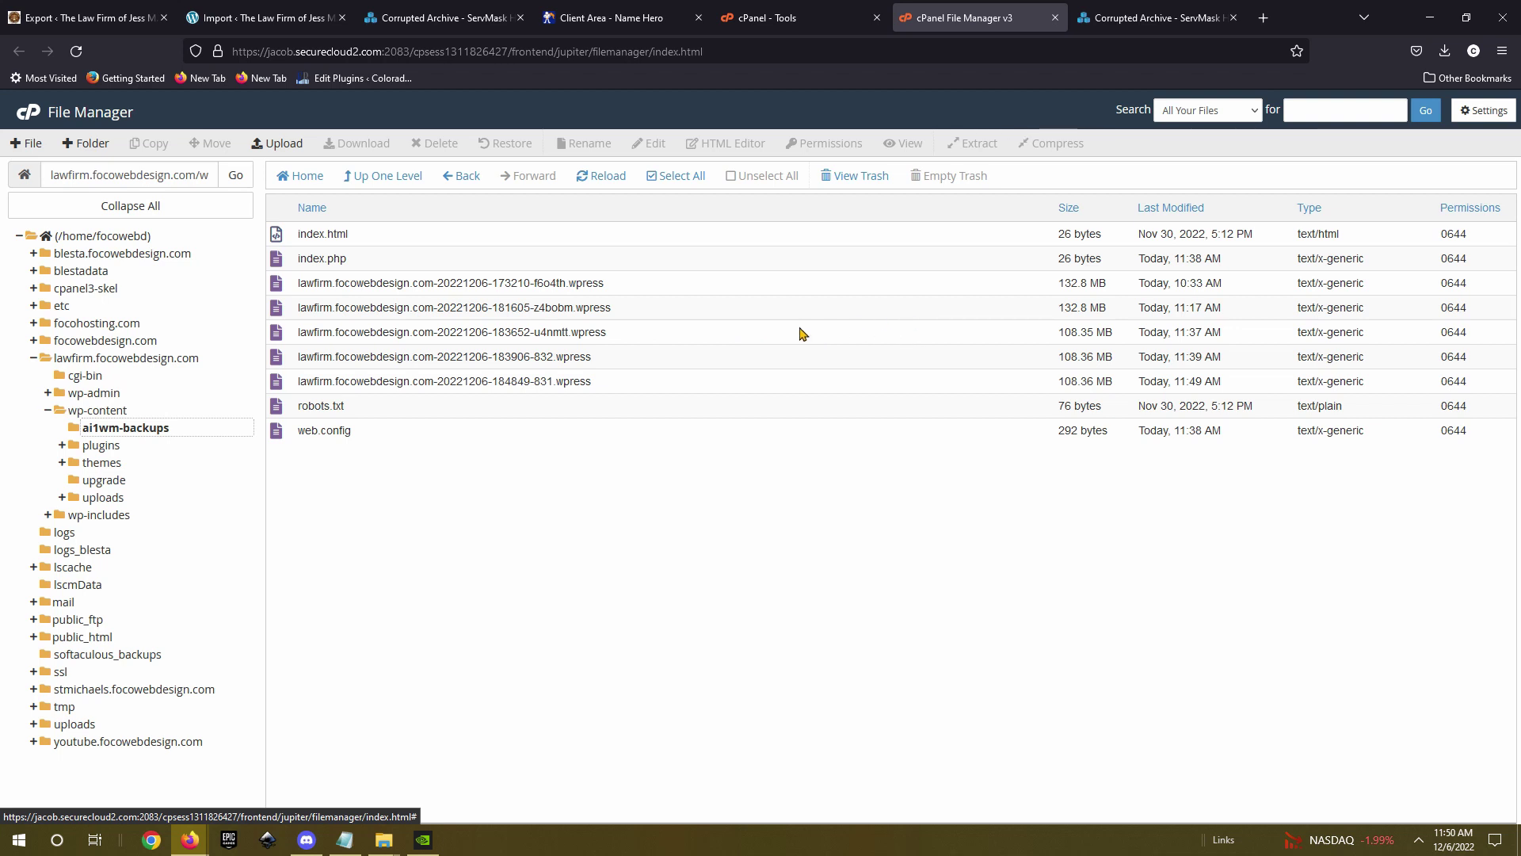
click(663, 332)
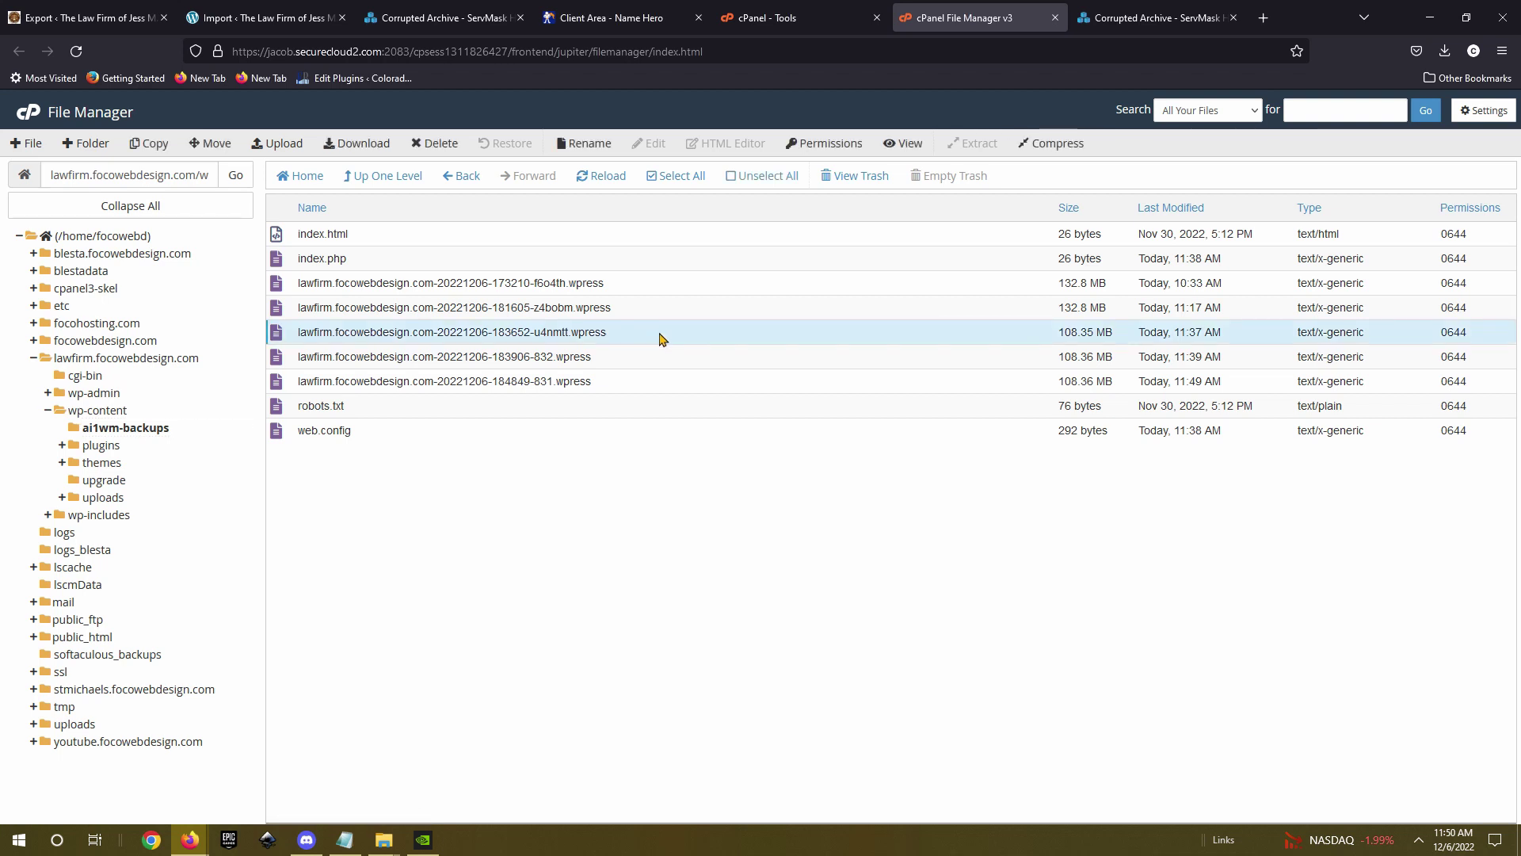
right_click(663, 334)
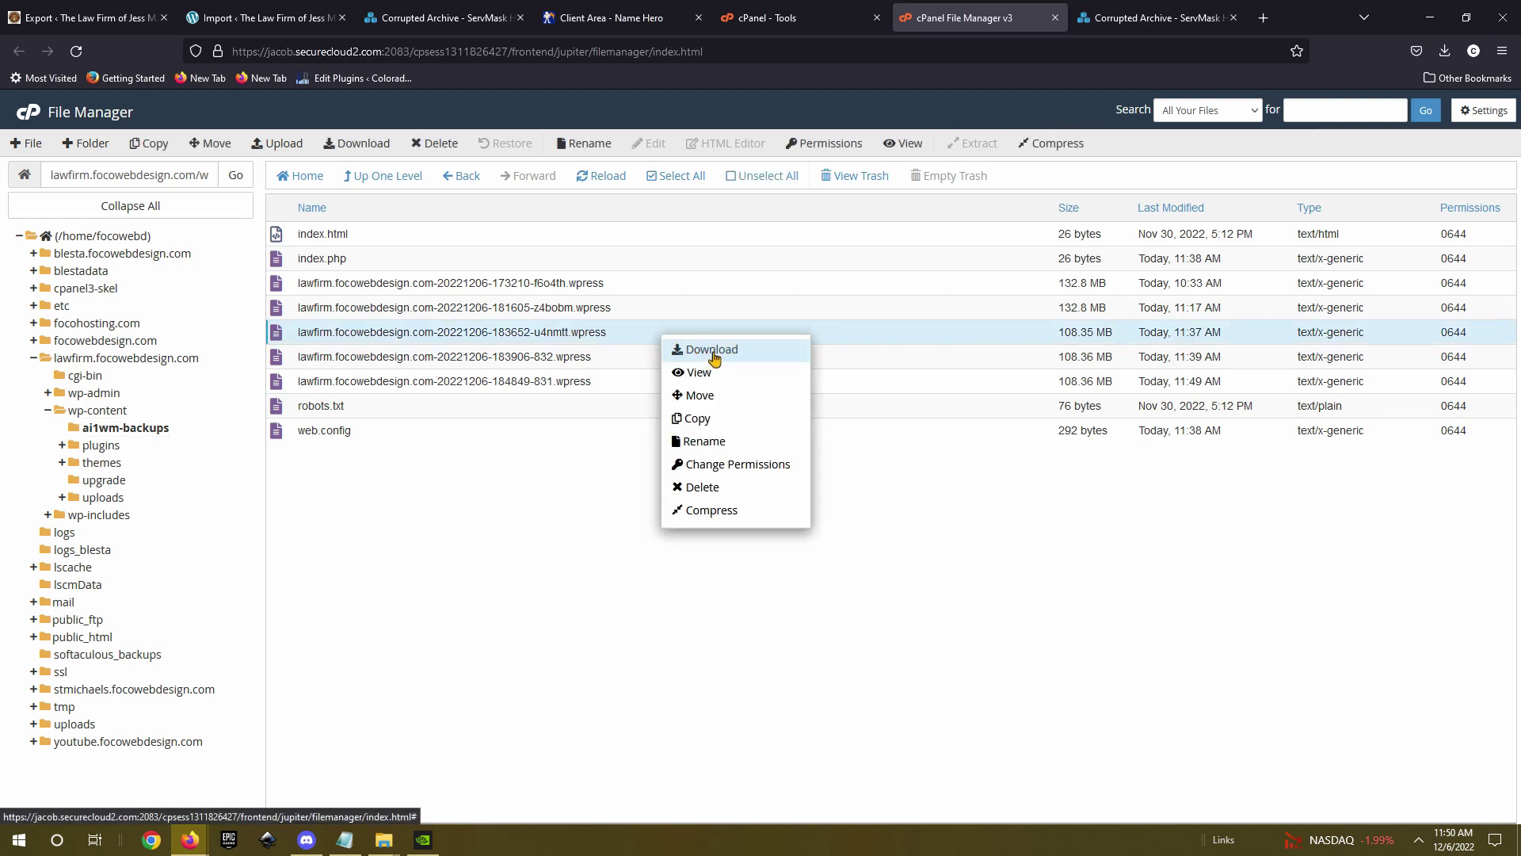
click(622, 333)
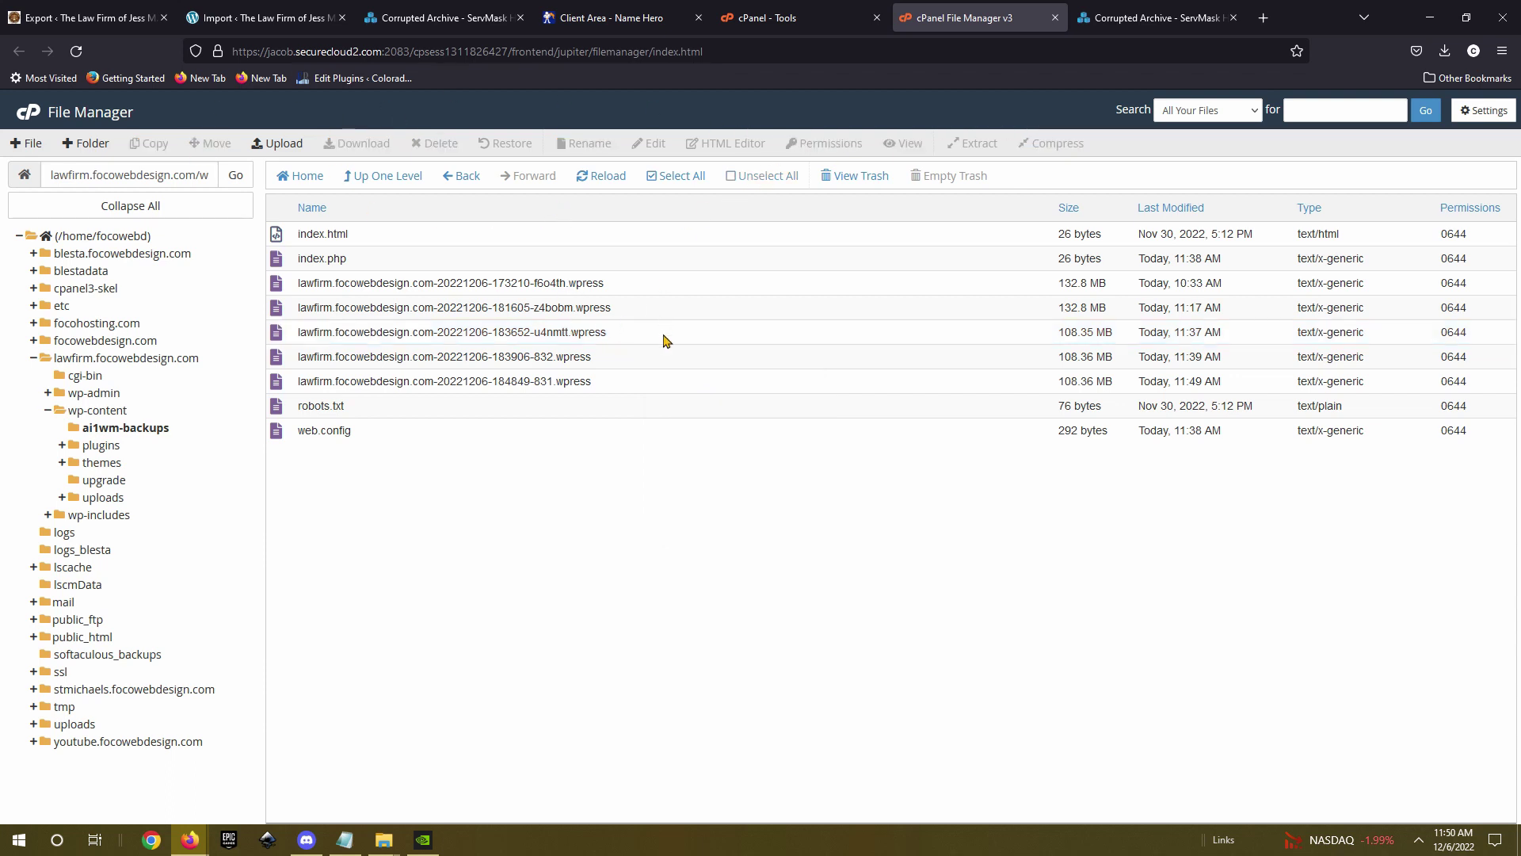
click(708, 338)
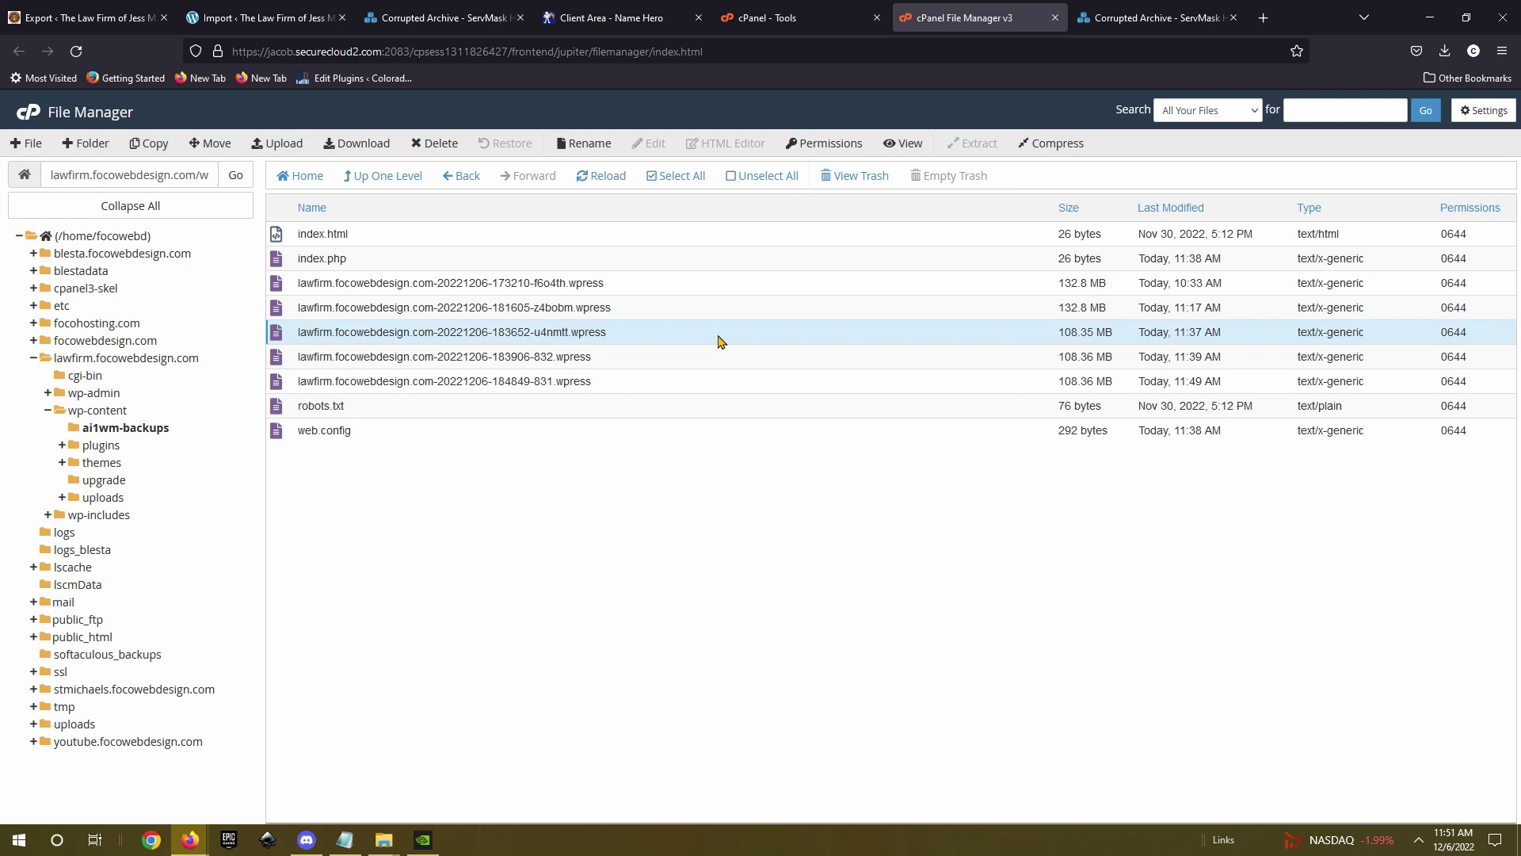
right_click(718, 339)
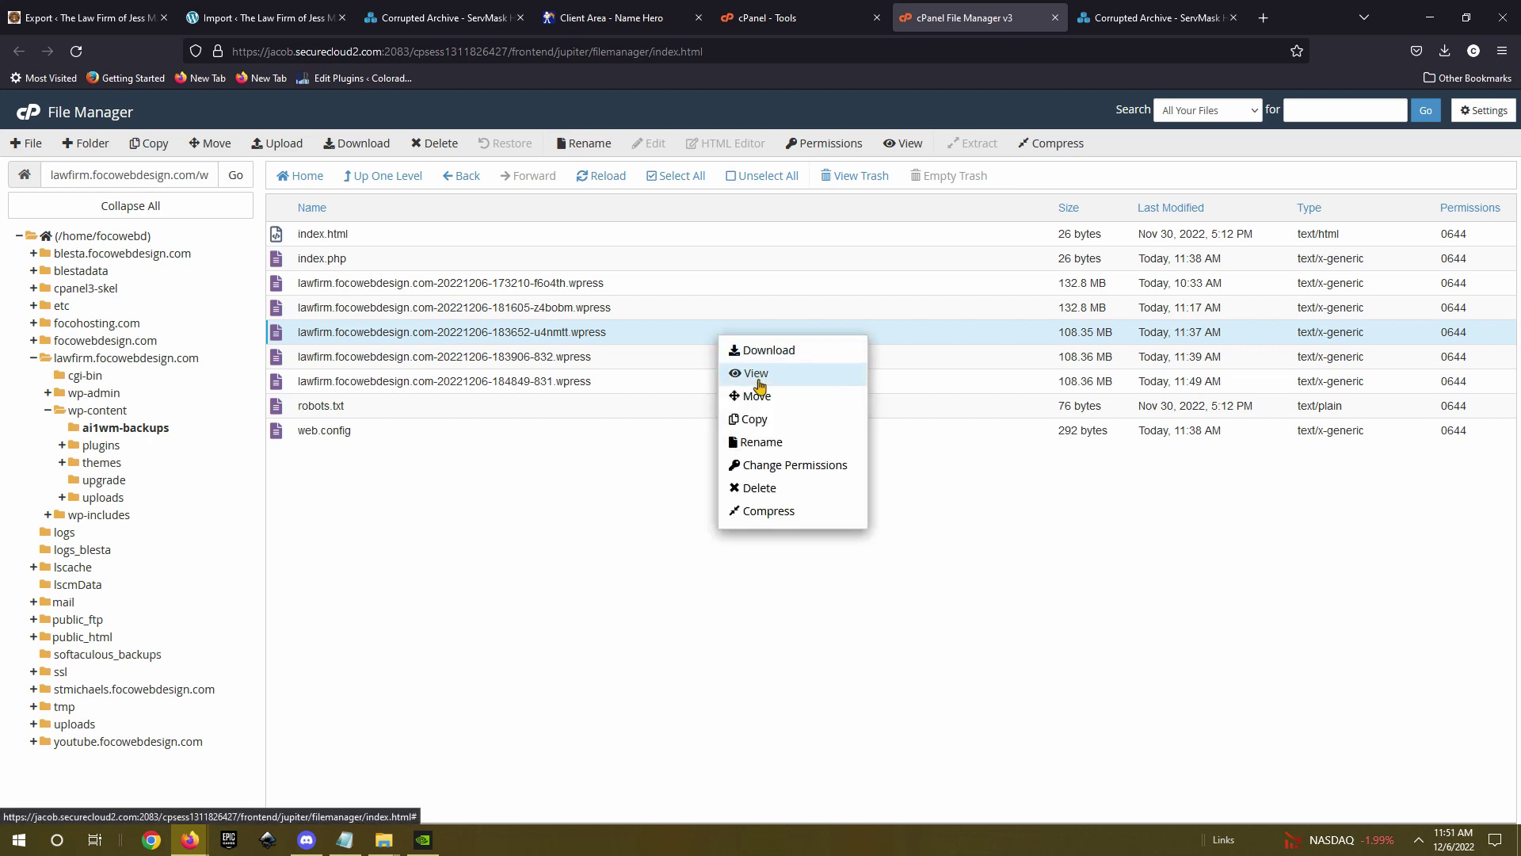
click(797, 361)
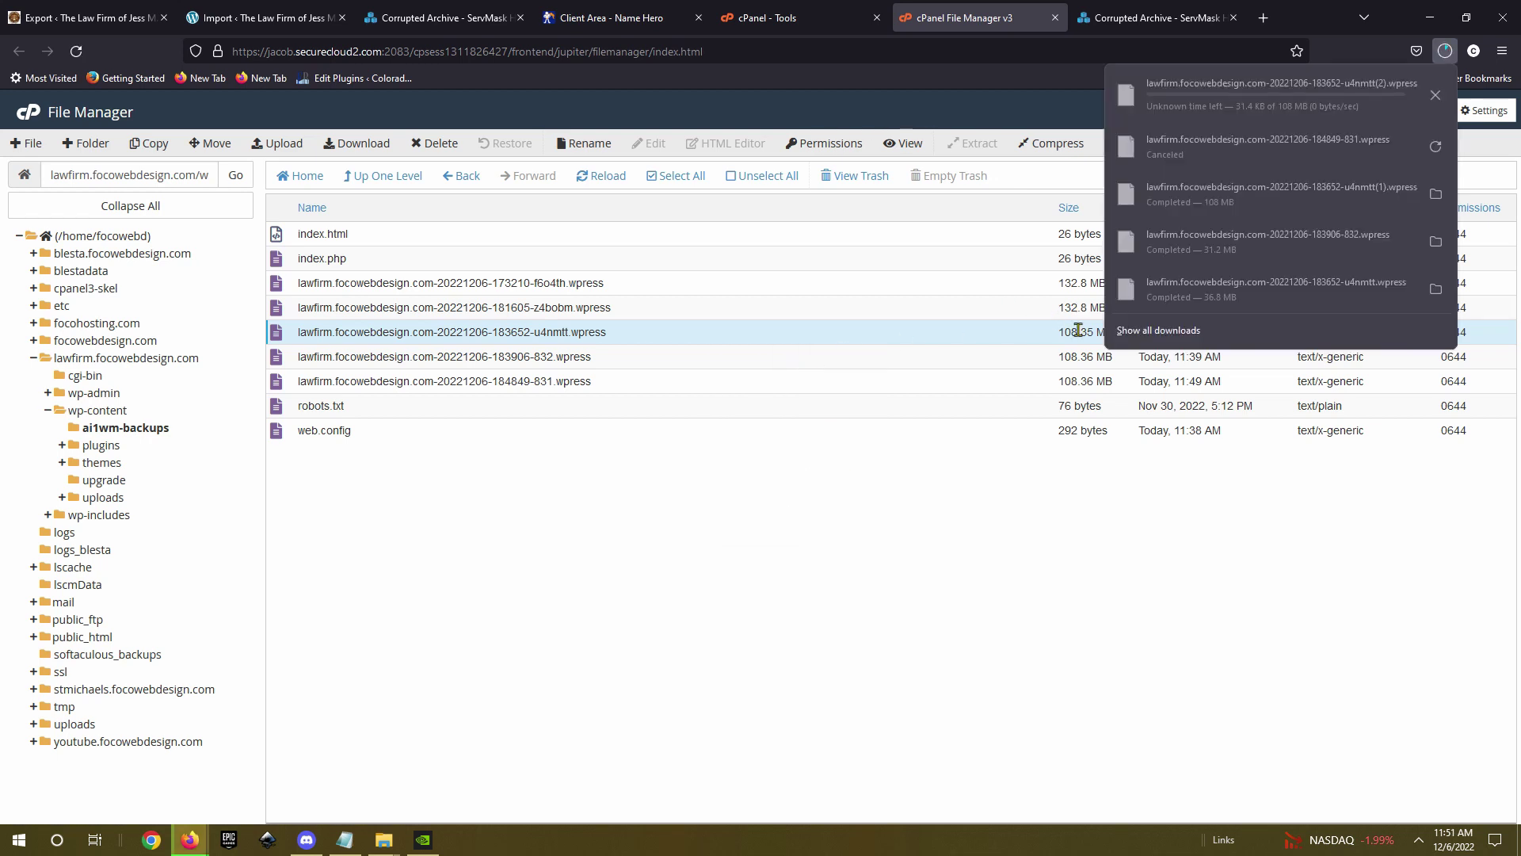
click(1435, 95)
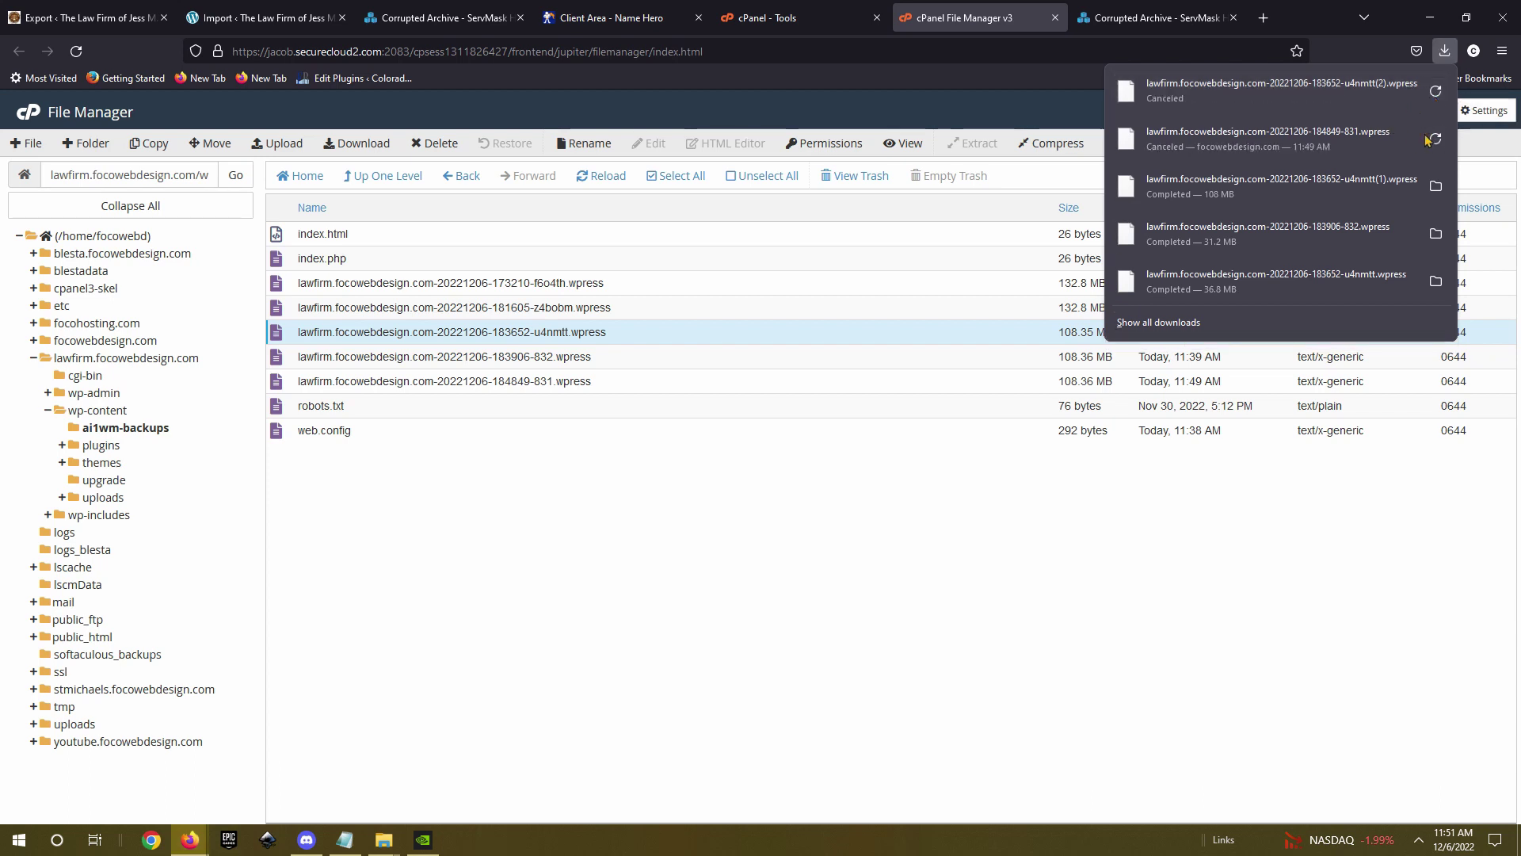